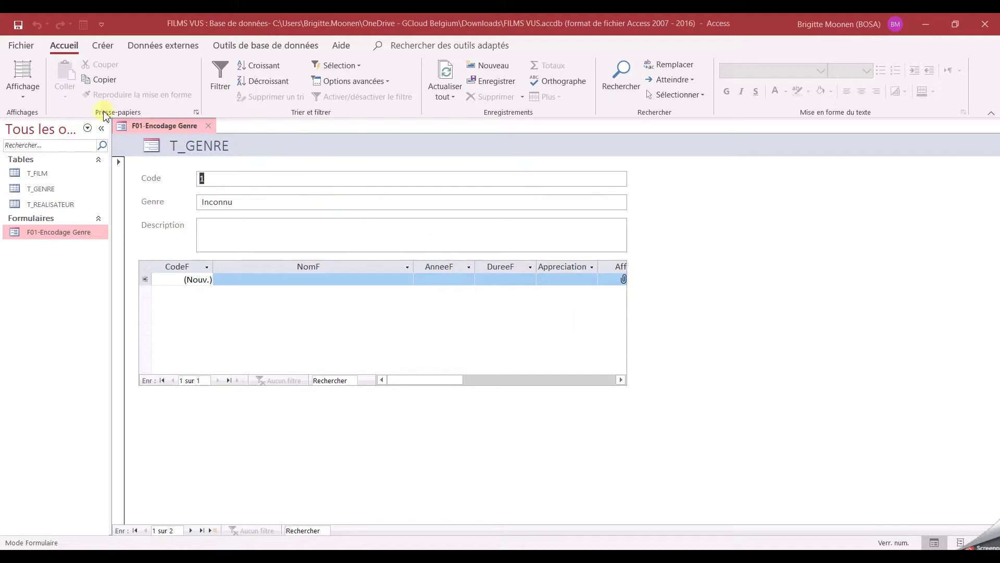
Switch the F01-Encodage Genre form to Design view (Mode Création)
click(23, 99)
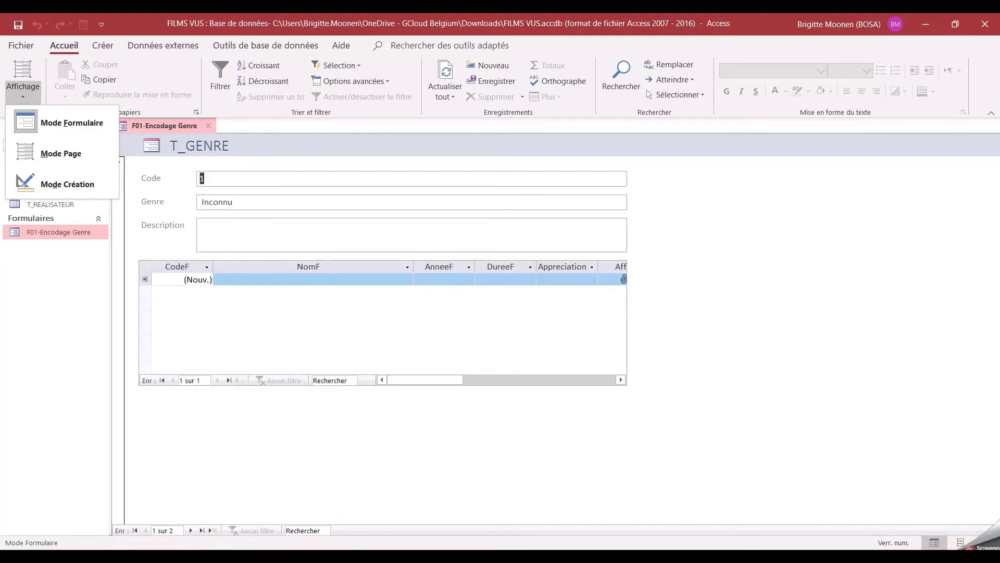
click(158, 46)
click(234, 48)
click(134, 45)
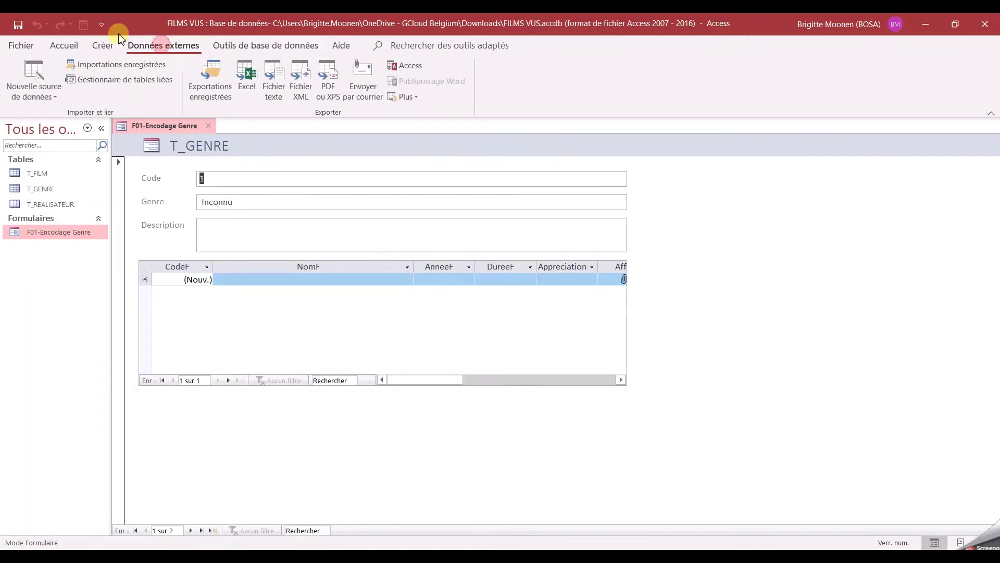
click(102, 46)
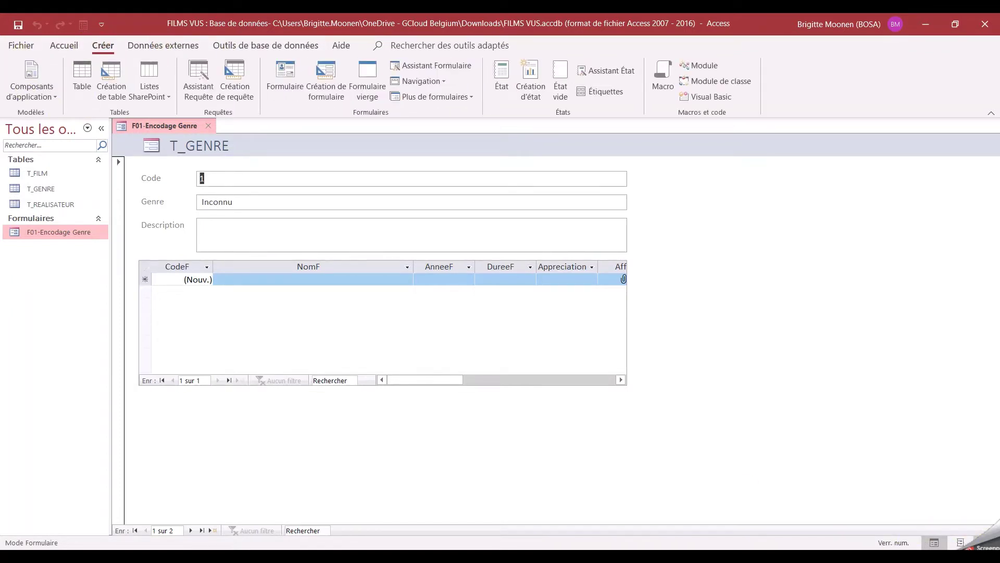
click(960, 543)
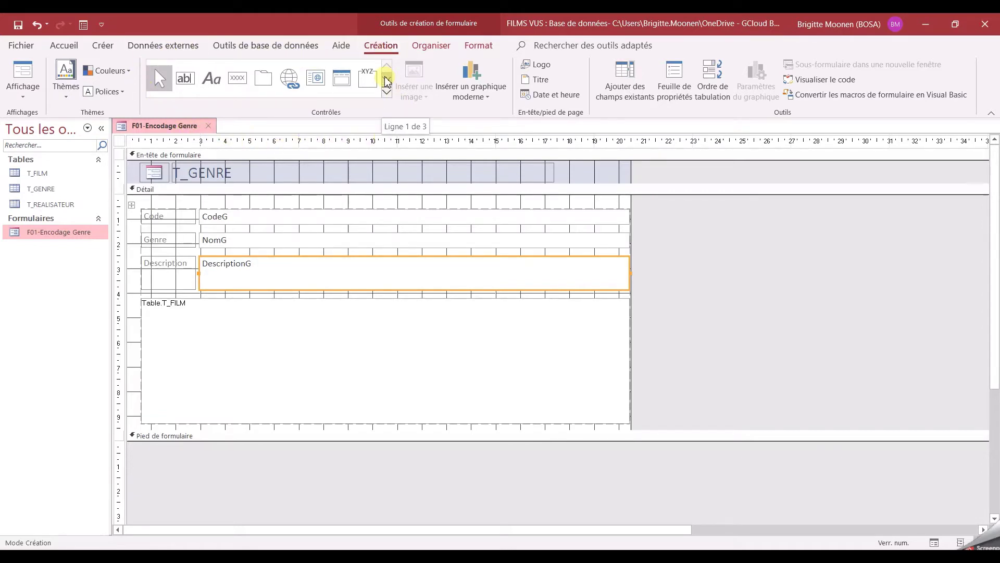
click(426, 50)
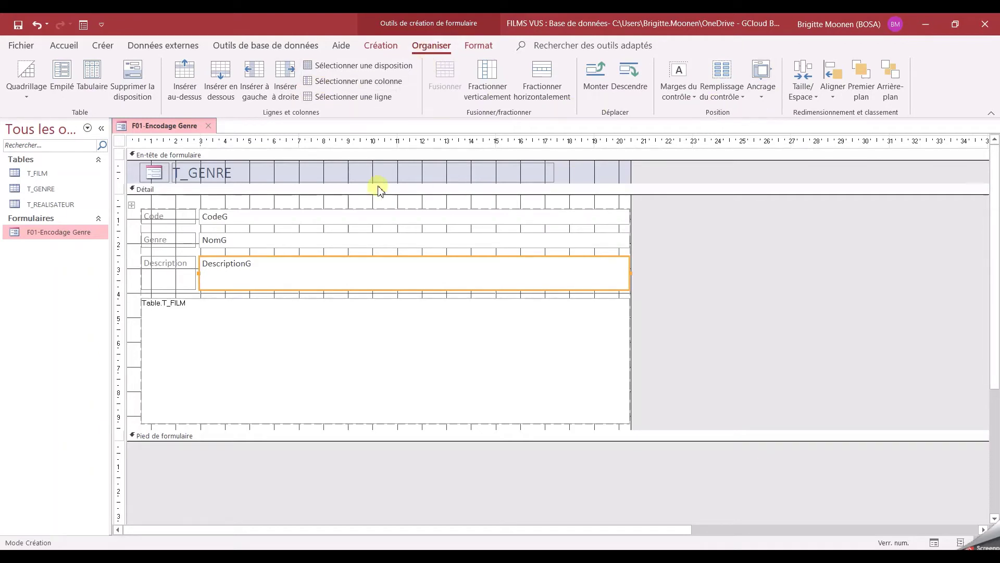
click(477, 45)
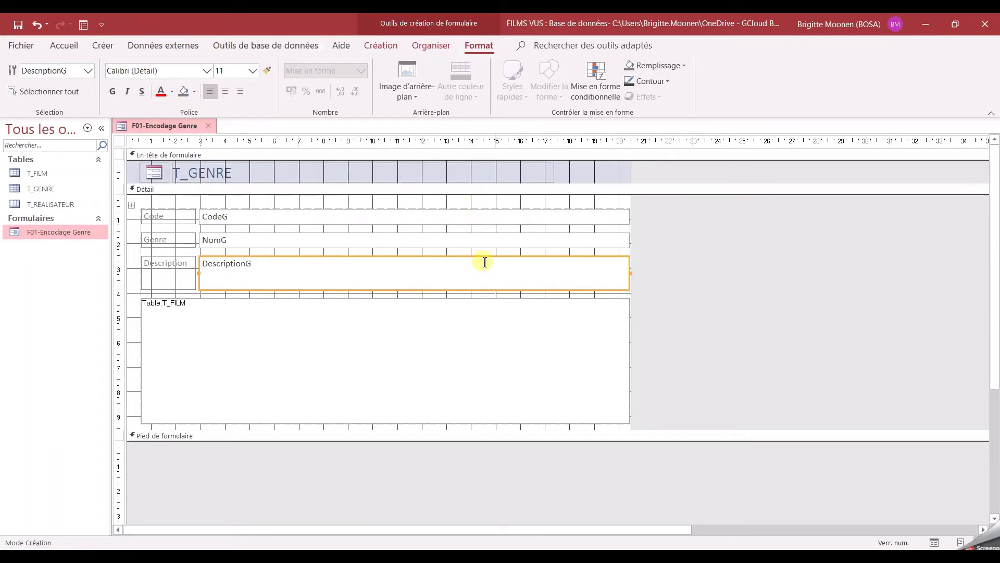
click(429, 50)
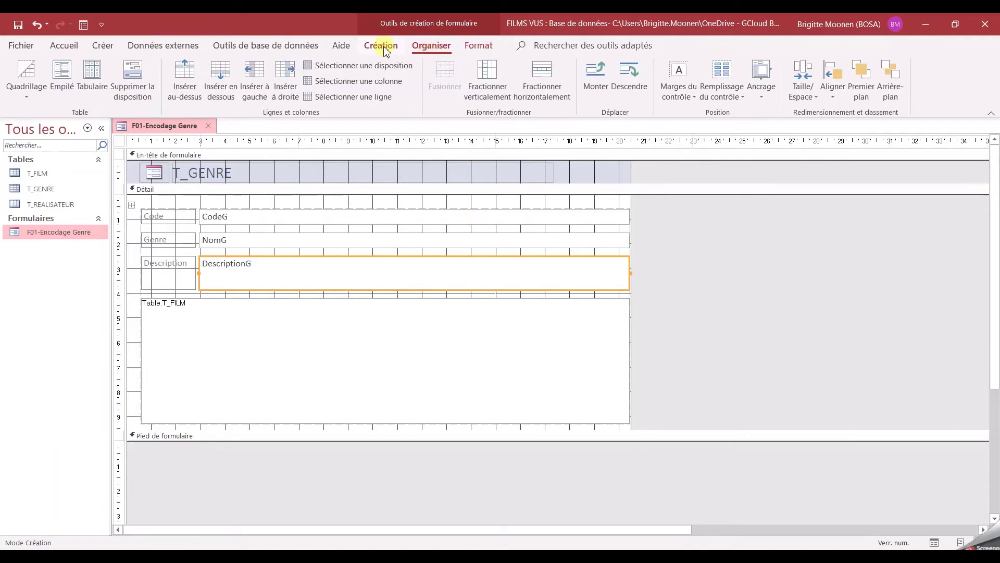
click(381, 46)
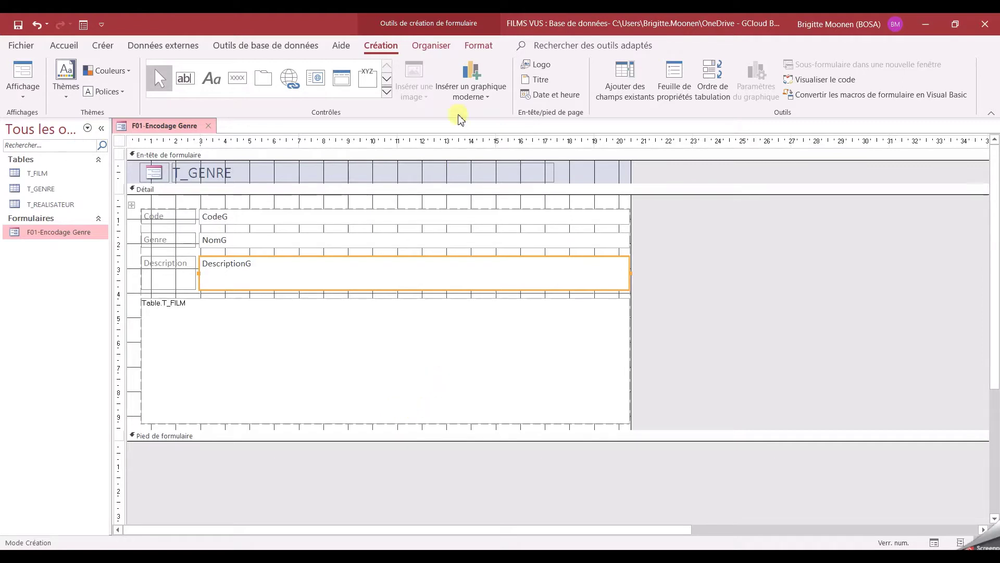
Narrow the label column of the detail section's grouped layout slightly, to about 2.1 cm wide
click(425, 47)
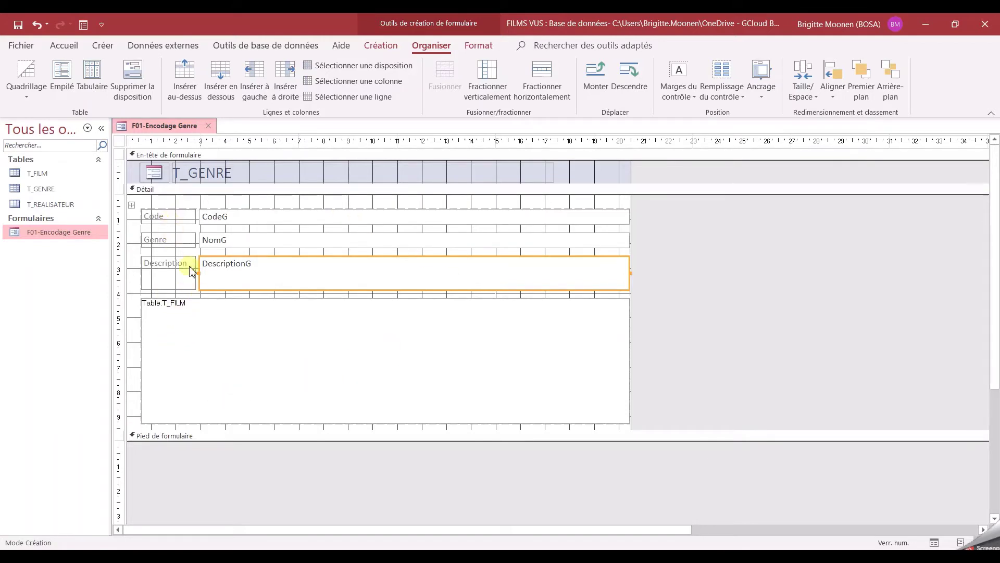
click(172, 217)
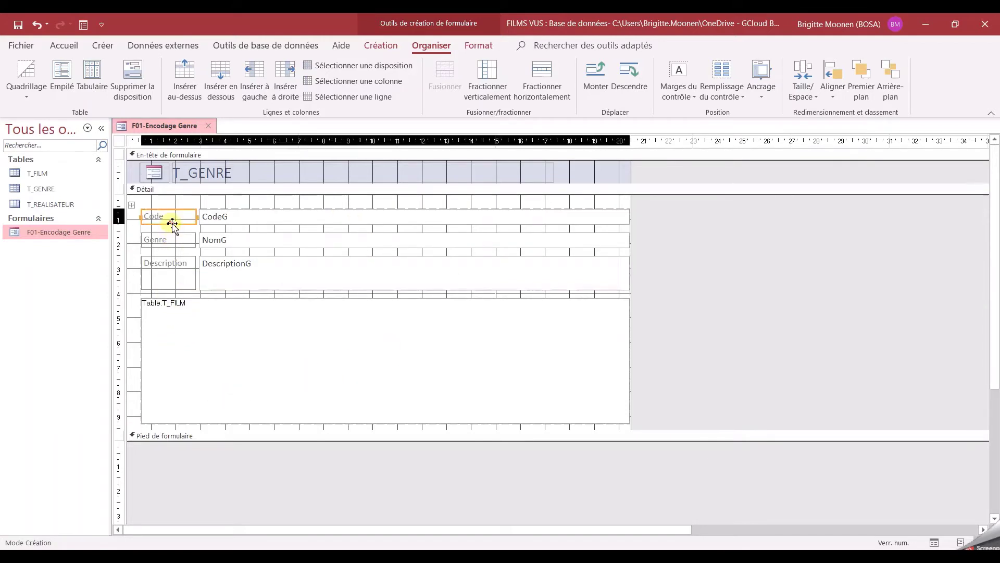
shift+click(200, 218)
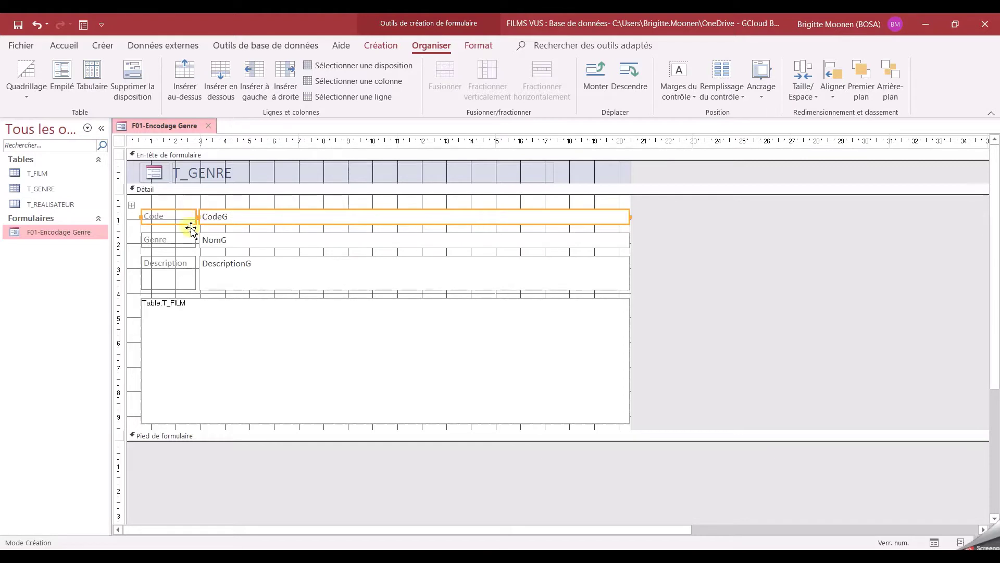
click(193, 273)
mouse_move(198, 273)
mouse_down()
mouse_move(175, 264)
mouse_move(205, 266)
mouse_move(156, 263)
mouse_move(204, 265)
mouse_move(193, 267)
mouse_up()
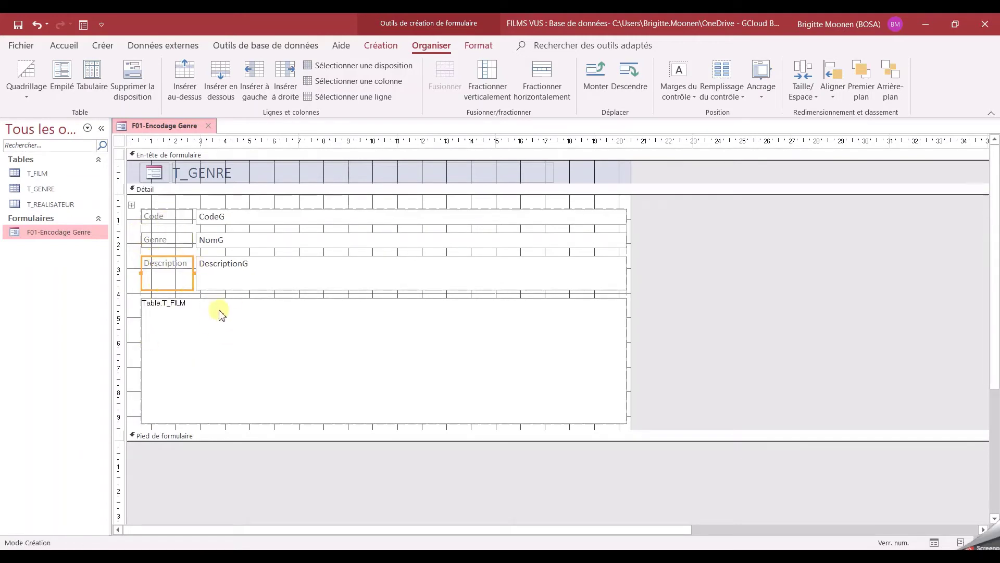
Select all the grouped controls in the detail section and remove their layout
click(133, 207)
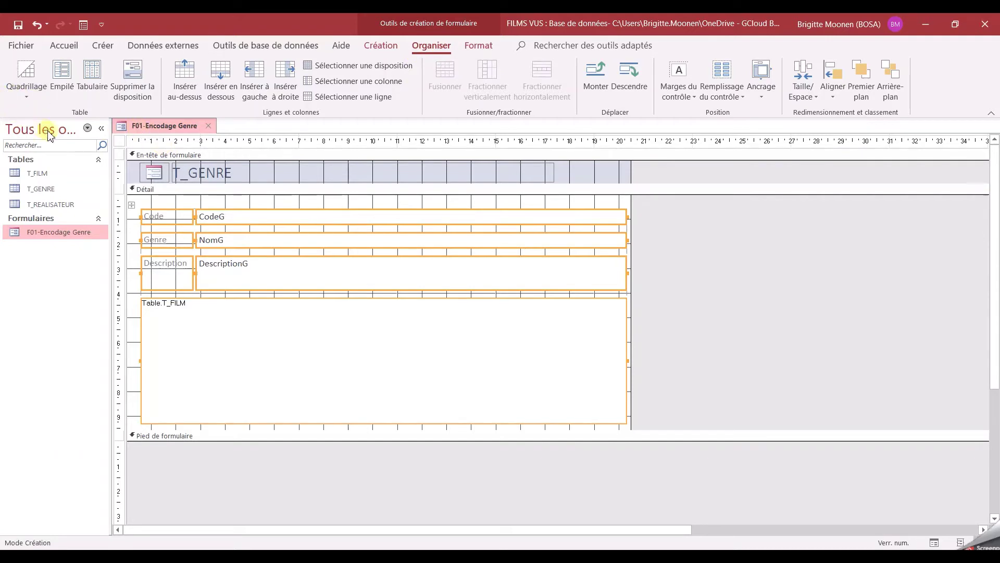
click(135, 79)
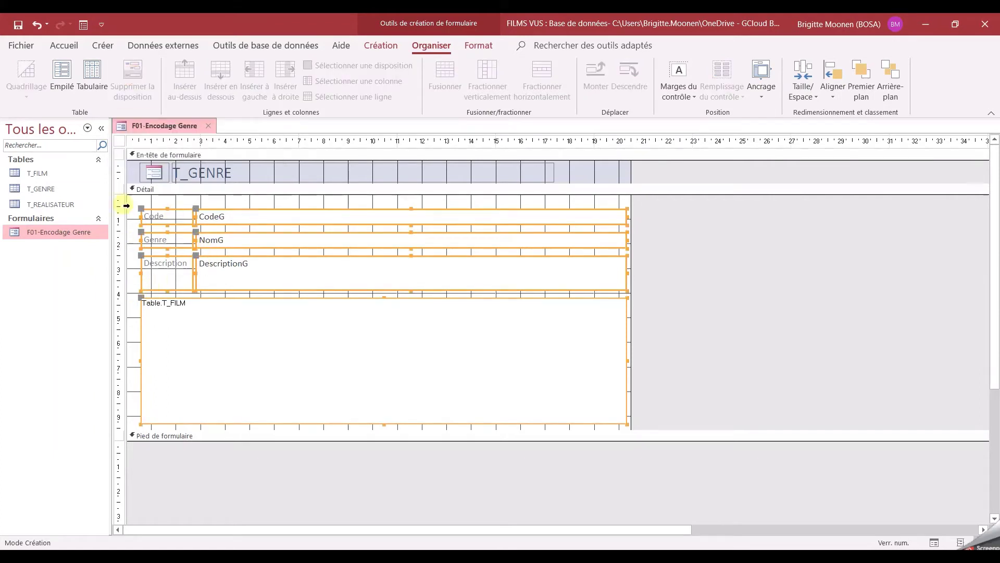
Check that the Code, Genre and Description labels and their text boxes can each be selected independently
click(133, 191)
click(162, 214)
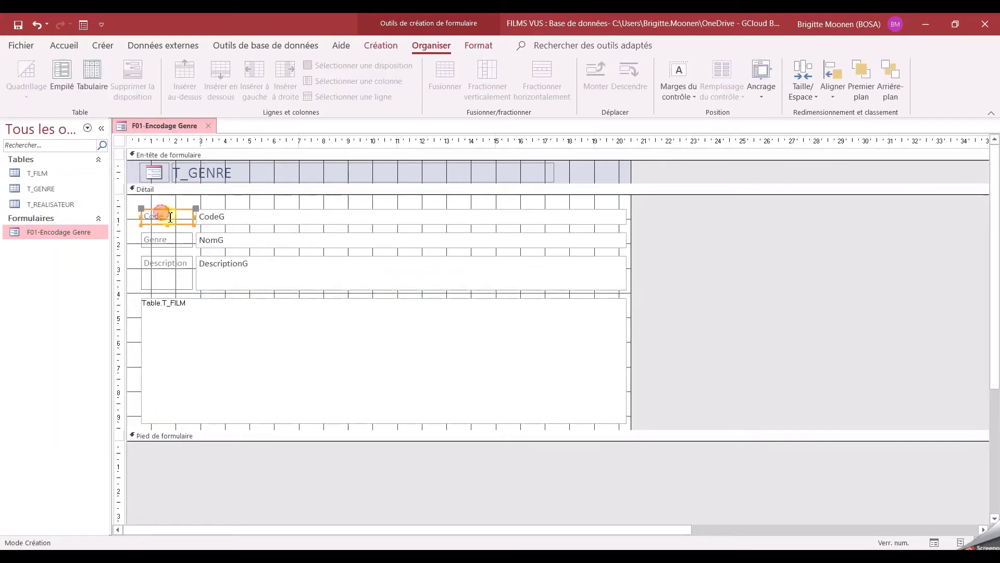
click(180, 239)
click(180, 271)
click(189, 237)
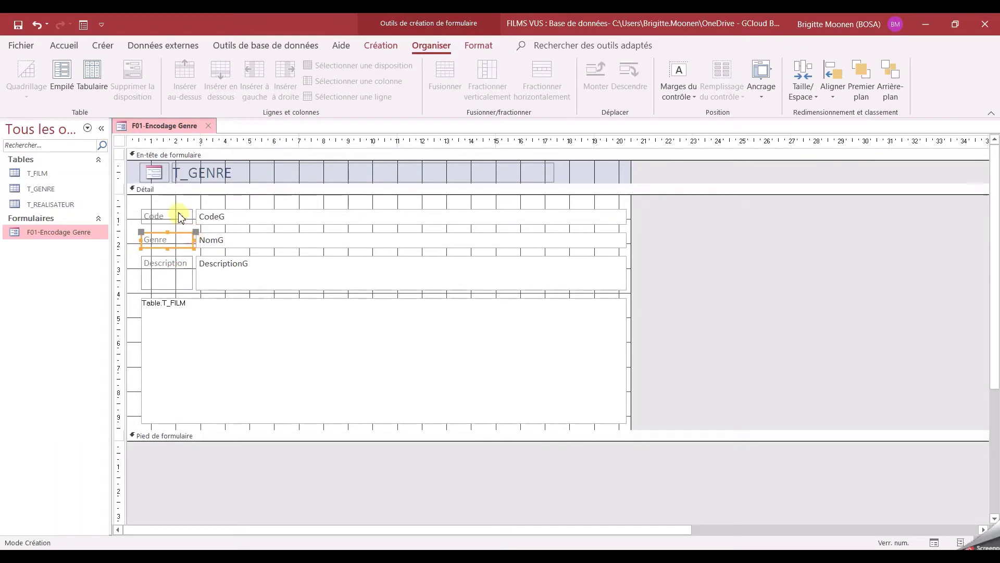
click(153, 266)
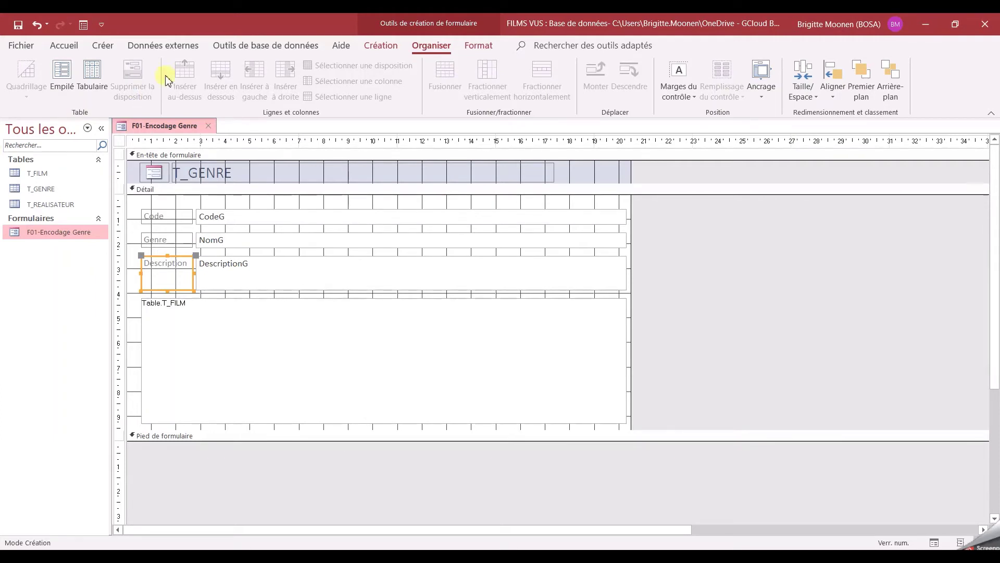
click(170, 215)
click(292, 217)
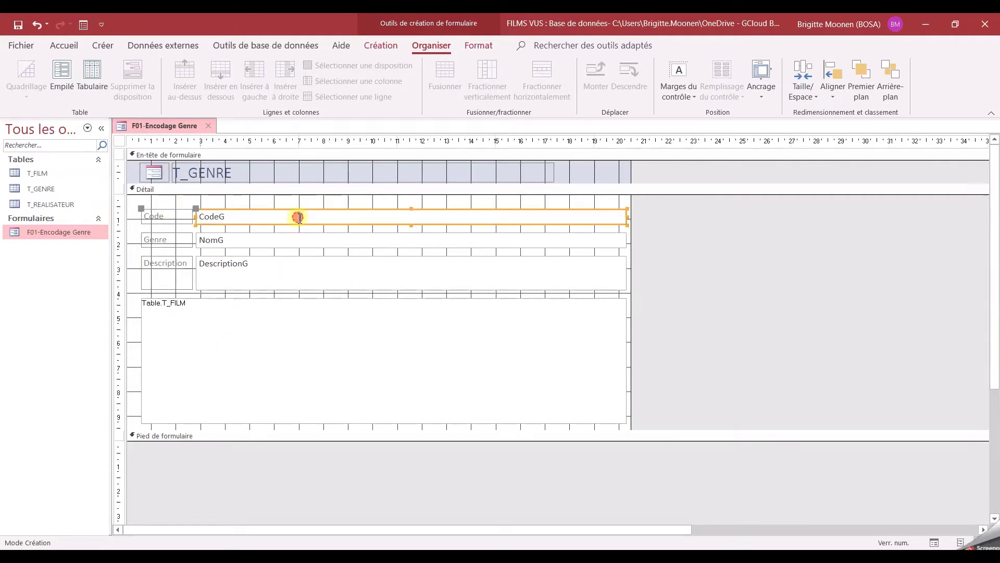
click(285, 245)
click(280, 275)
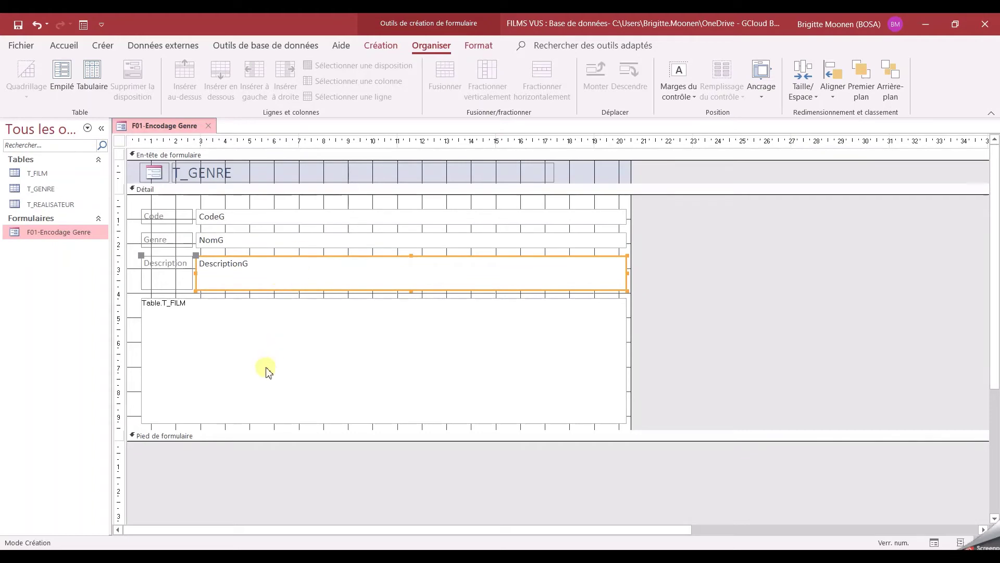
Delete the Table.T_FILM subform from the detail section
scroll(469, 370, down, 1)
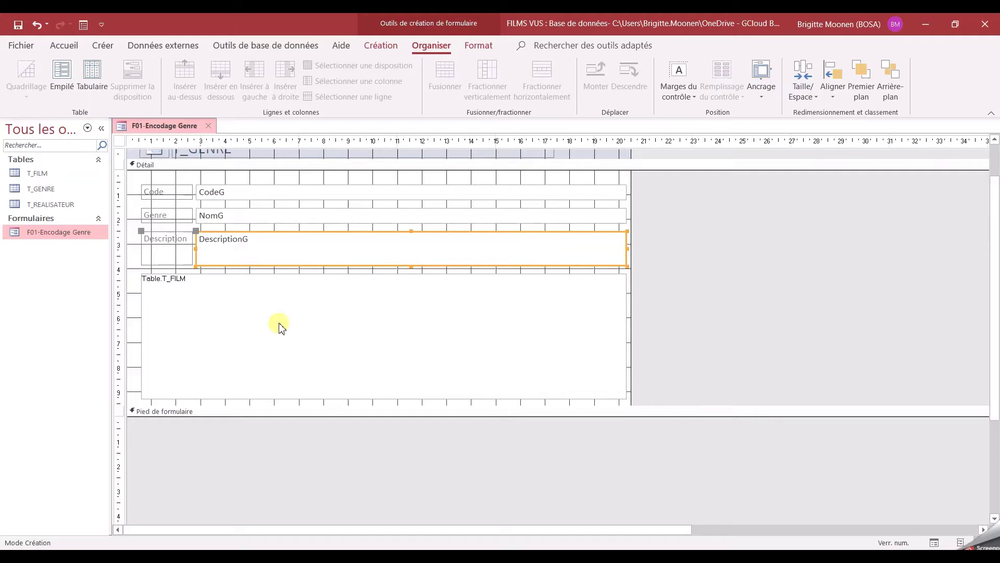
click(354, 317)
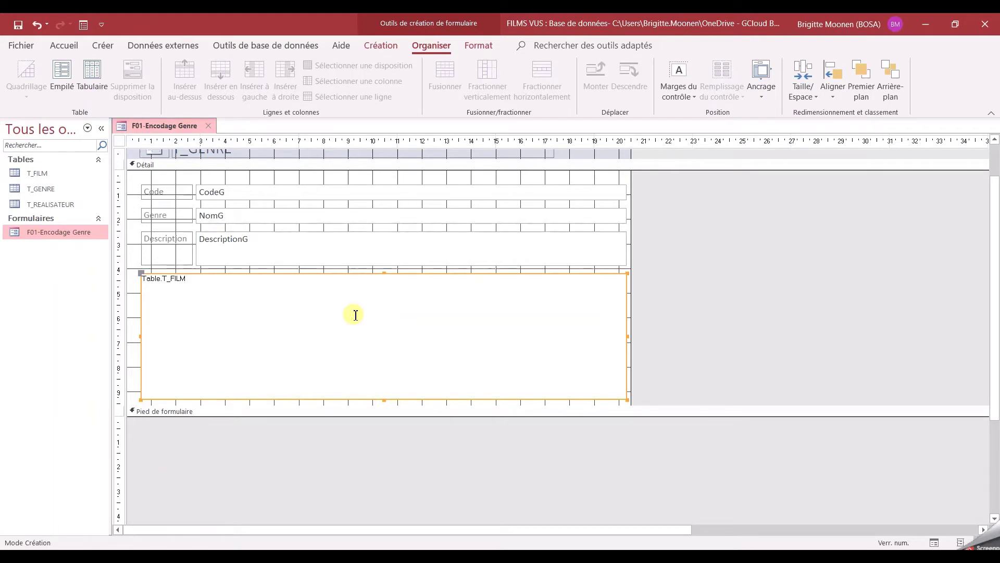
key(Delete)
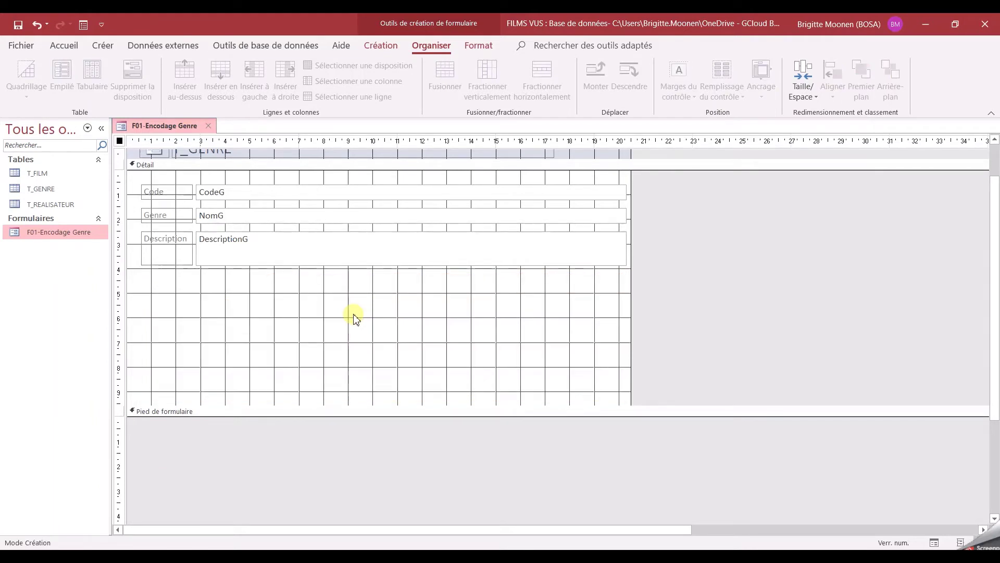
Expand the form footer section to about 1.3 cm high and collapse it again
scroll(354, 314, up, 1)
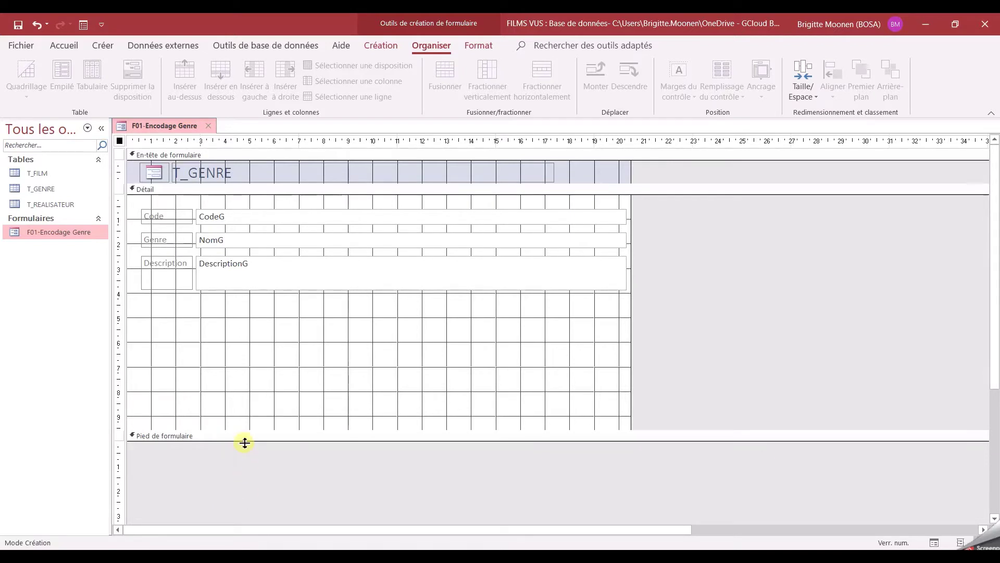
drag(245, 443, 239, 472)
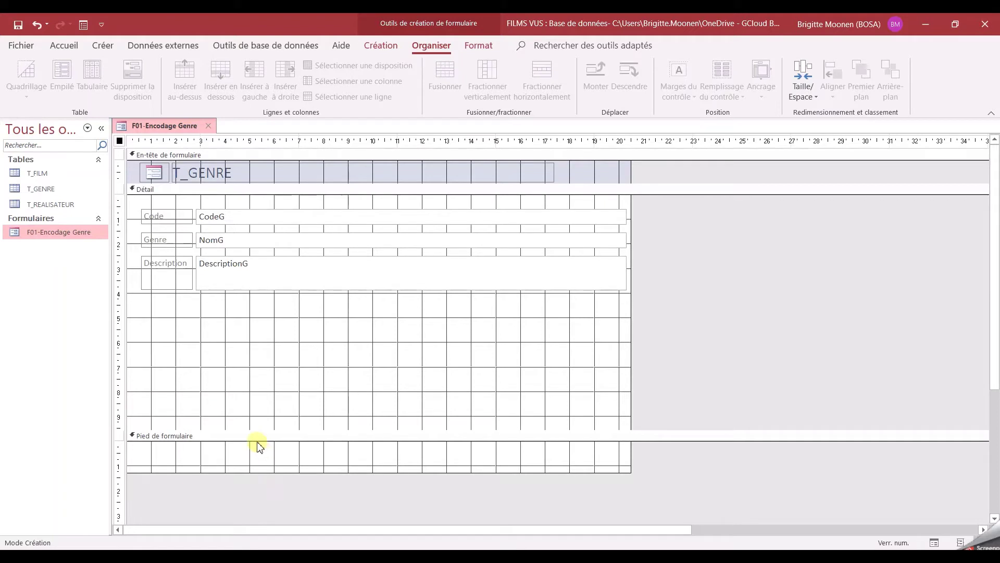
click(243, 472)
drag(243, 473, 246, 439)
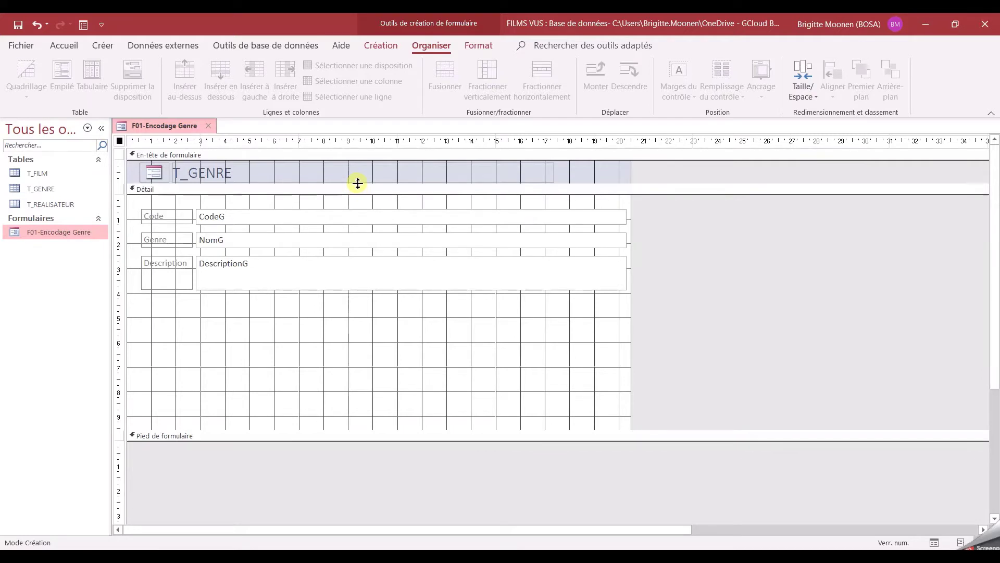
Resize the form header to about 1.2 cm high and shorten the detail section to about 4.3 cm
drag(357, 182, 358, 208)
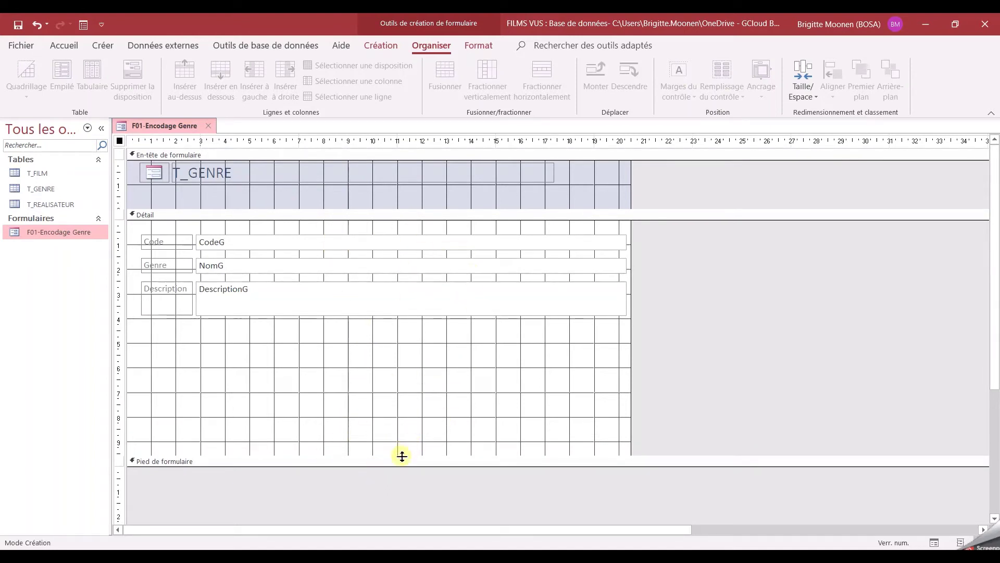
drag(401, 457, 402, 326)
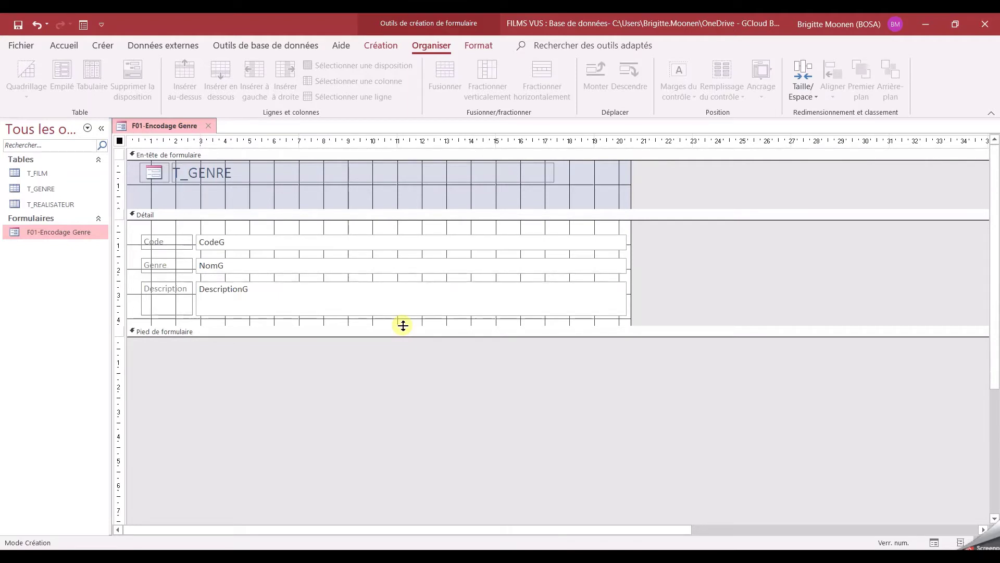
drag(462, 210, 463, 189)
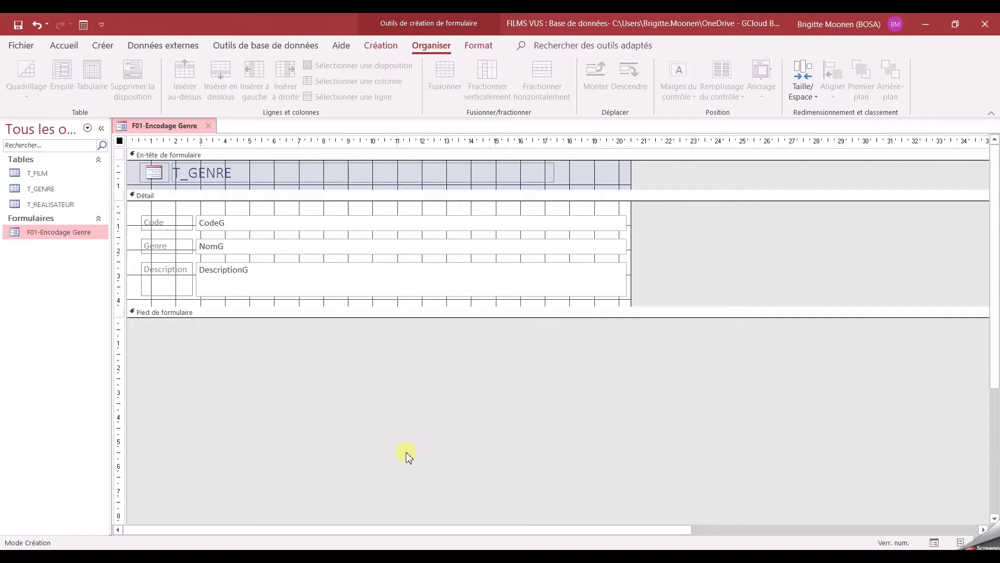
Narrow the CodeG text box to about 2.2 cm and the NomG text box to about 5.3 cm wide
click(309, 227)
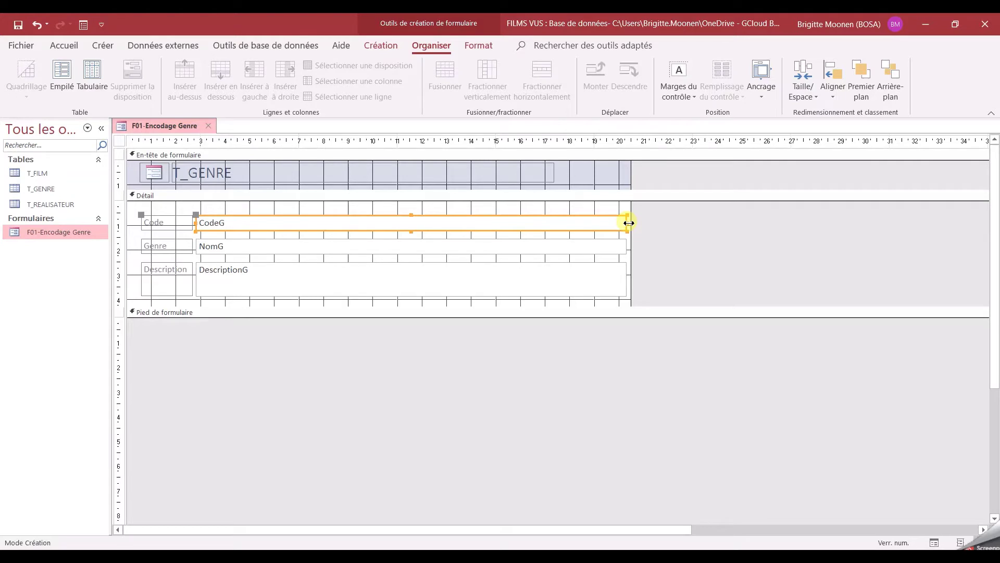
drag(629, 223, 325, 227)
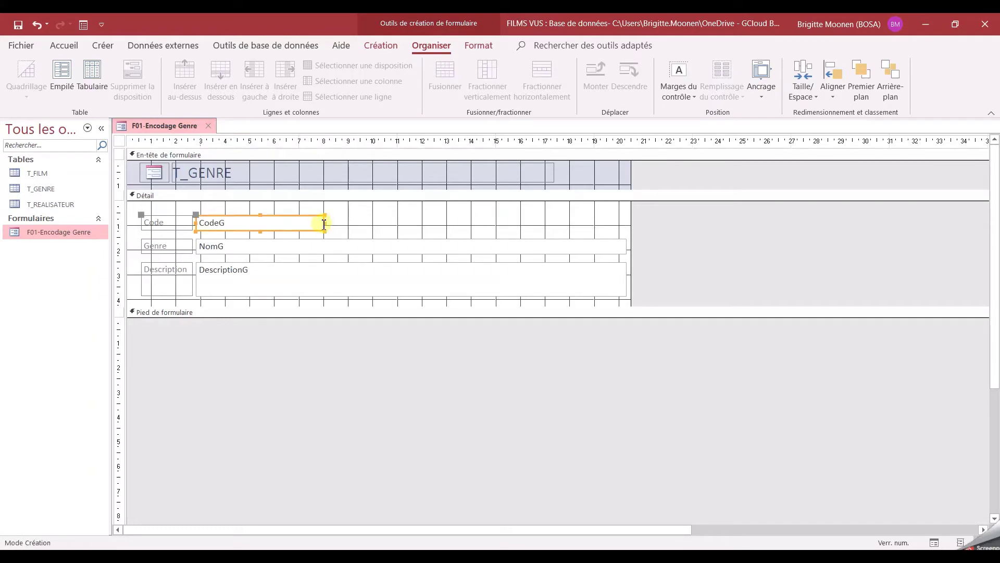
drag(326, 224, 251, 225)
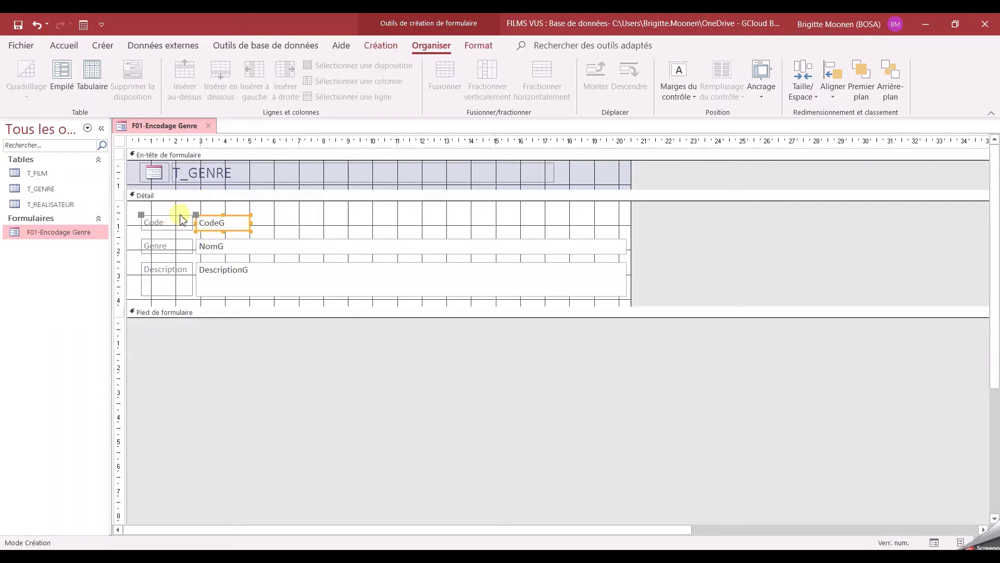
click(589, 244)
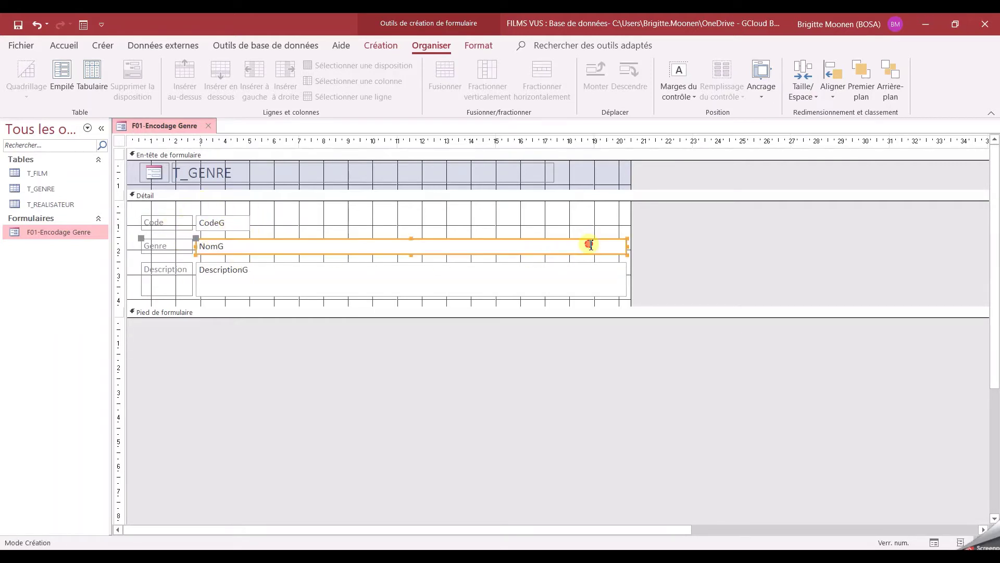
drag(629, 247, 328, 247)
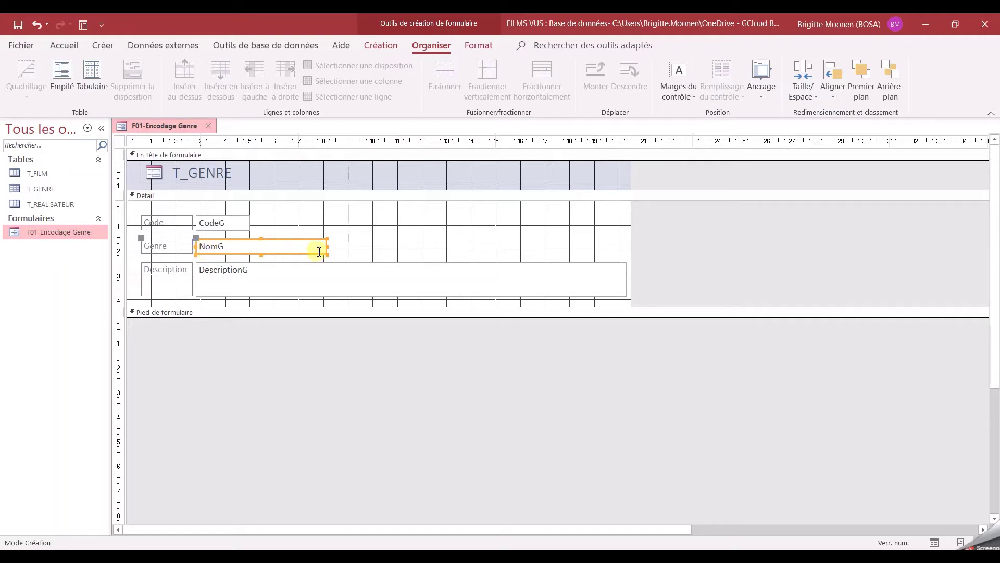
Narrow the Genre label to about 1.3 cm so it fits its text
click(166, 247)
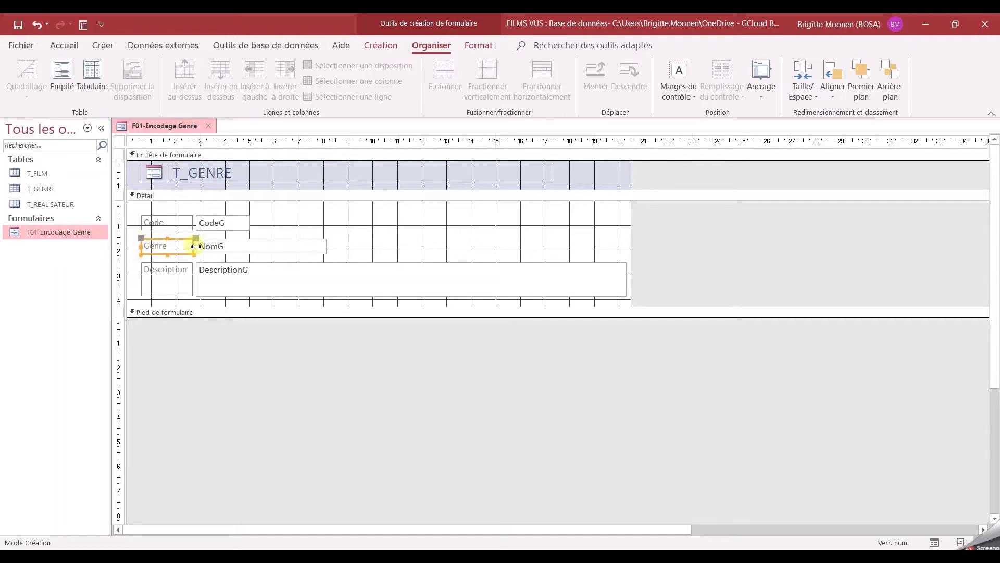
drag(196, 246, 171, 249)
drag(170, 248, 196, 253)
drag(197, 247, 173, 247)
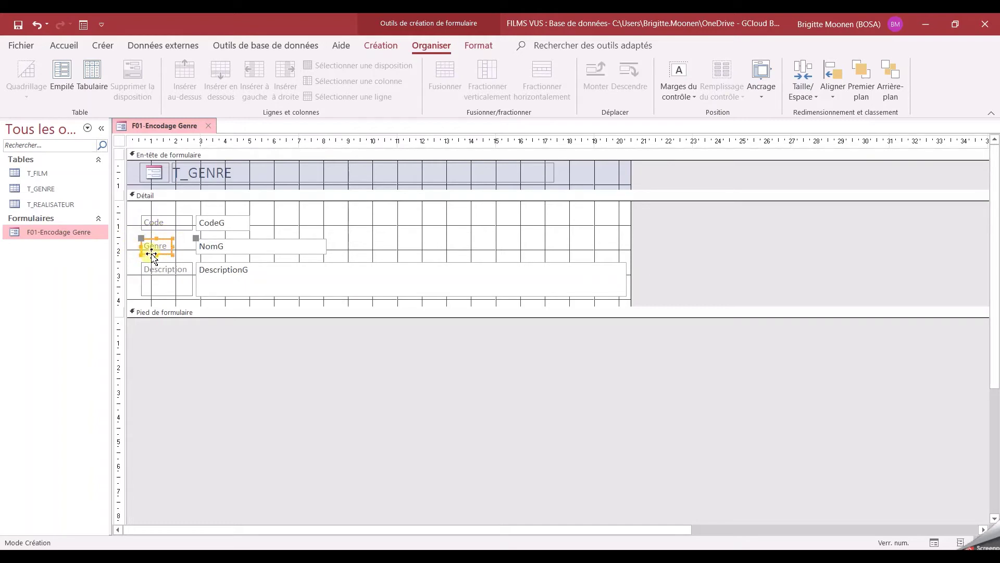
Fit the Description label to its text
click(187, 281)
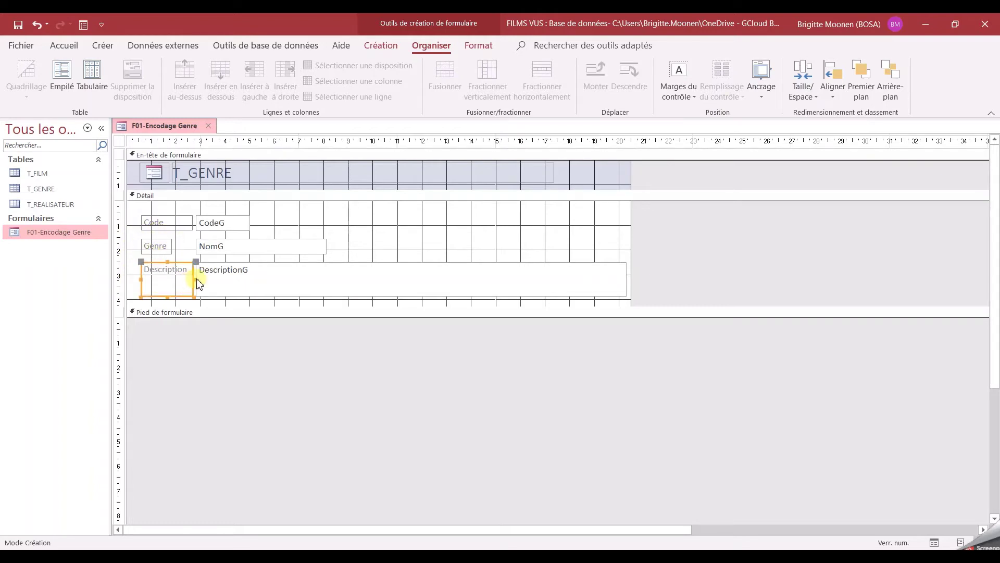
double_click(193, 281)
Select the CodeG and DescriptionG text boxes together, clear the selection, and repeat with the CodeG, NomG and DescriptionG text boxes
click(224, 229)
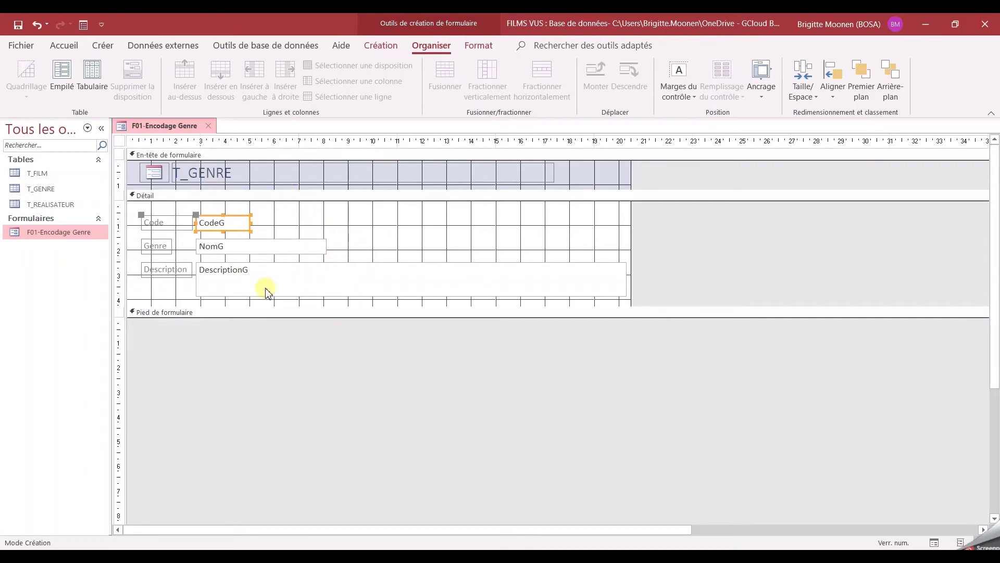
shift+click(266, 290)
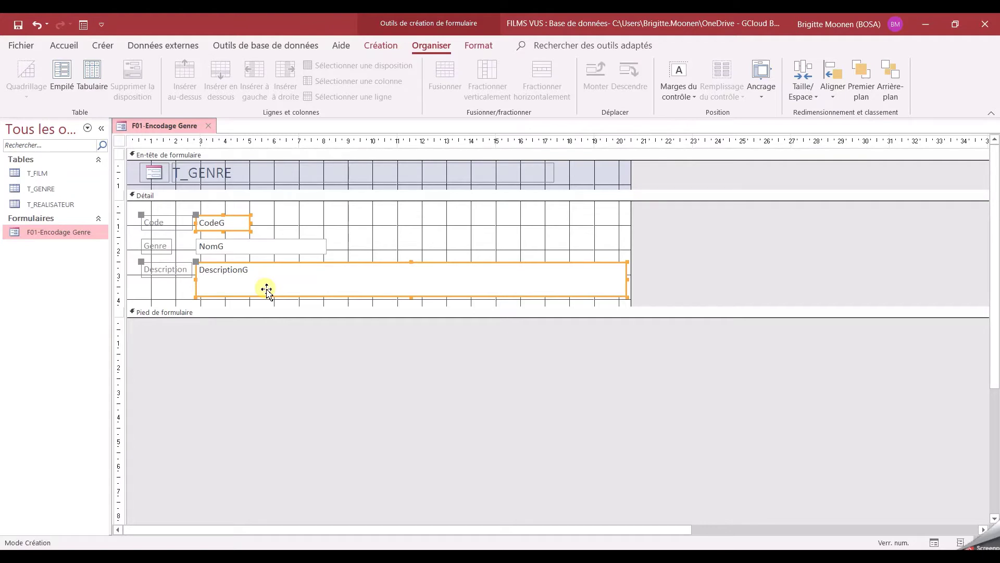
click(364, 224)
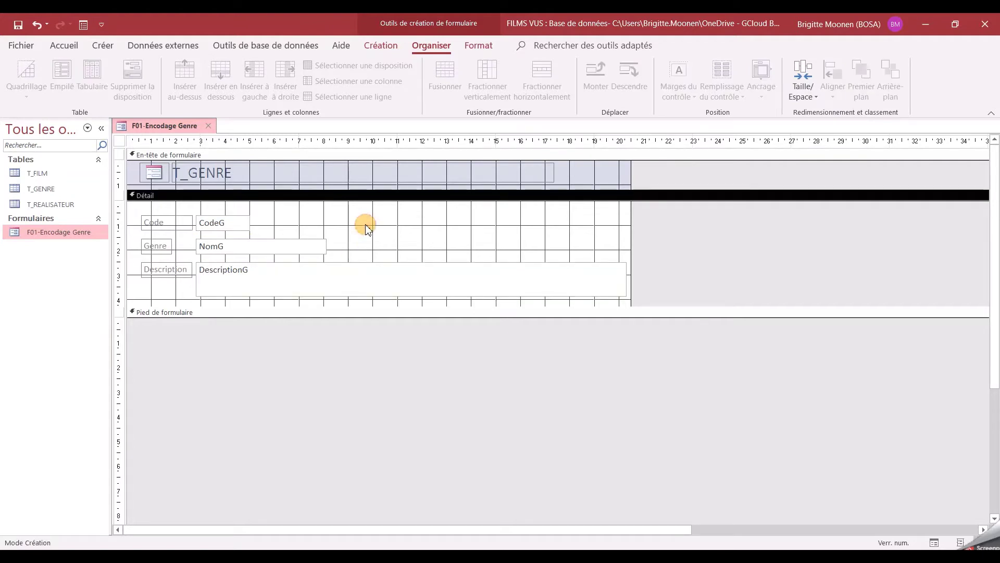
click(243, 224)
shift+click(245, 248)
shift+click(254, 284)
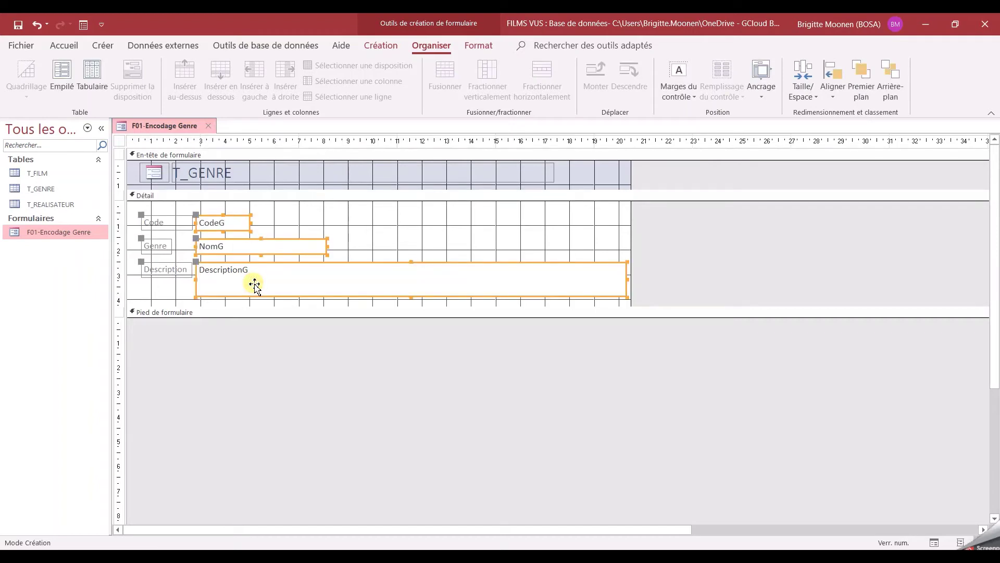
click(386, 216)
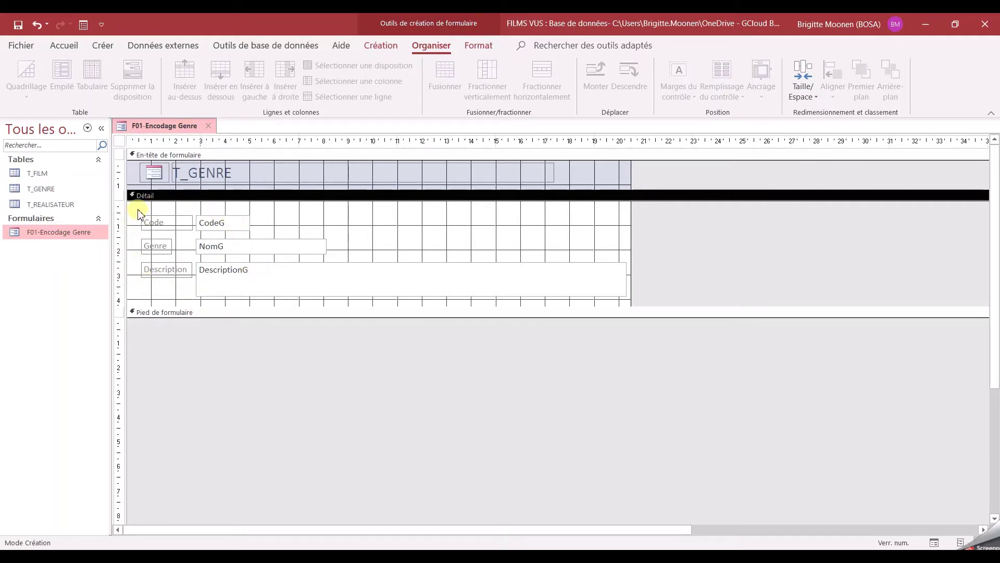
Select all labels and text boxes of the detail section with one selection rectangle, and clear the selection
drag(132, 210, 223, 301)
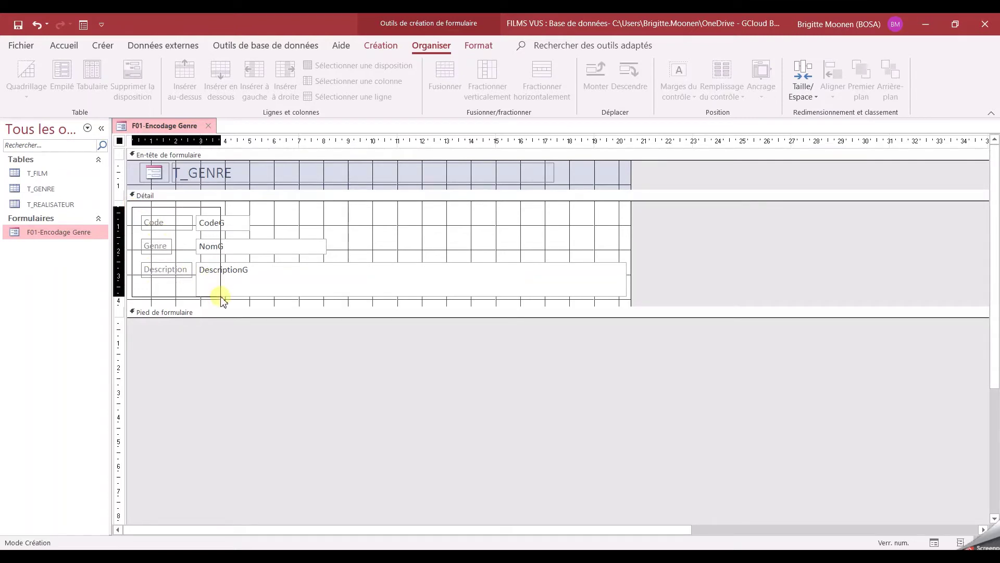
drag(222, 299, 219, 298)
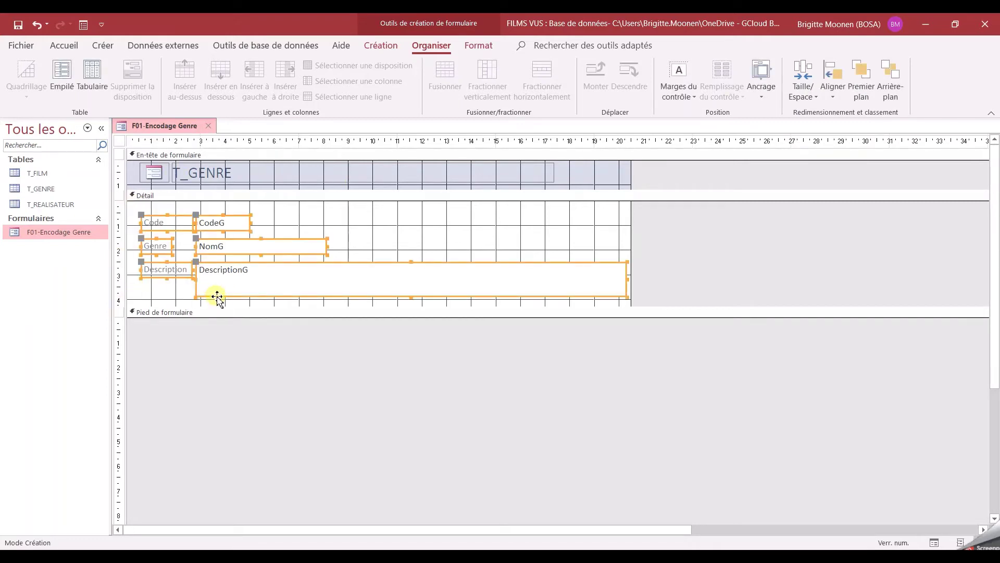
click(409, 216)
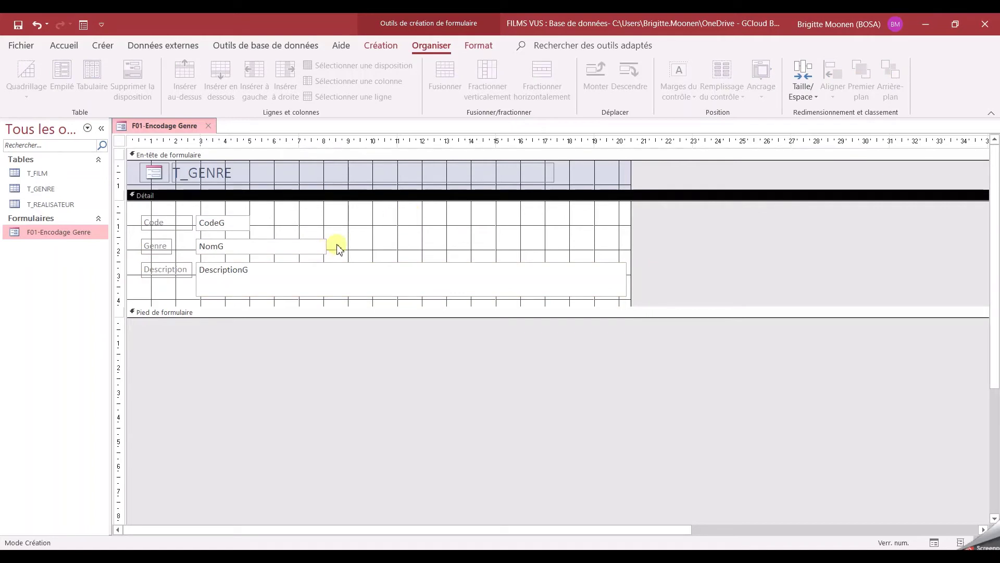
Delete the logo from the form header and change the header title to "Encodage du Genre"
click(152, 179)
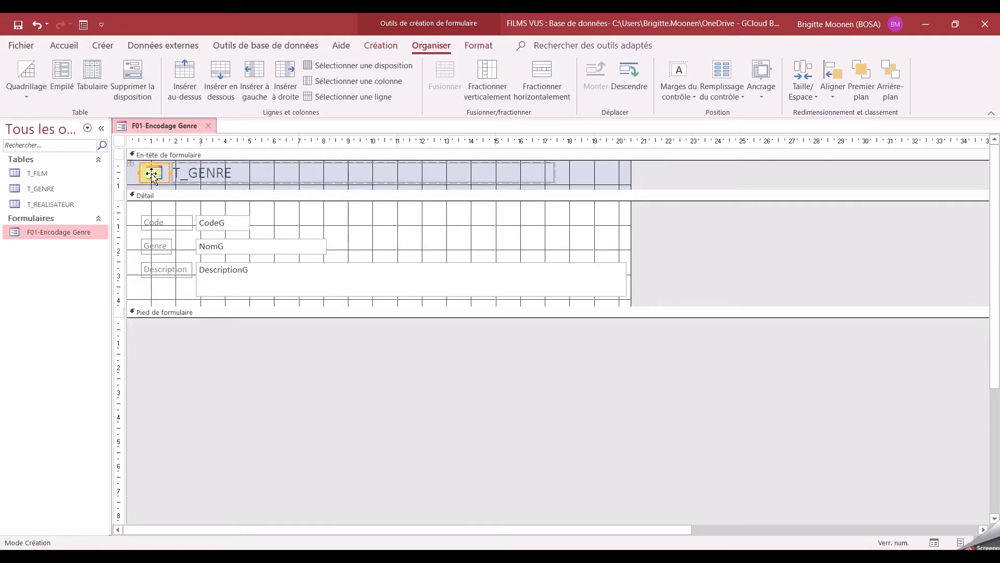
key(Delete)
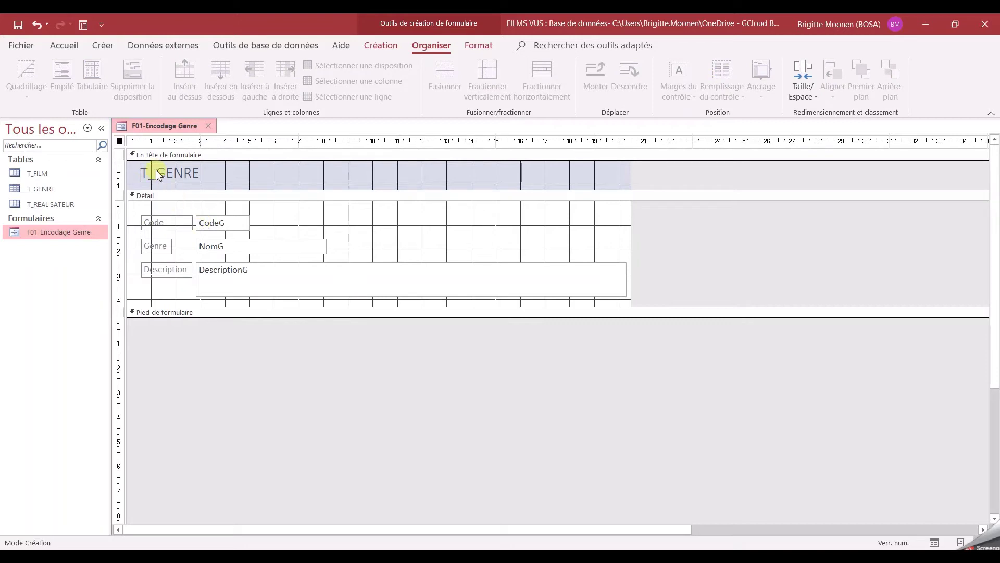
click(162, 175)
click(157, 175)
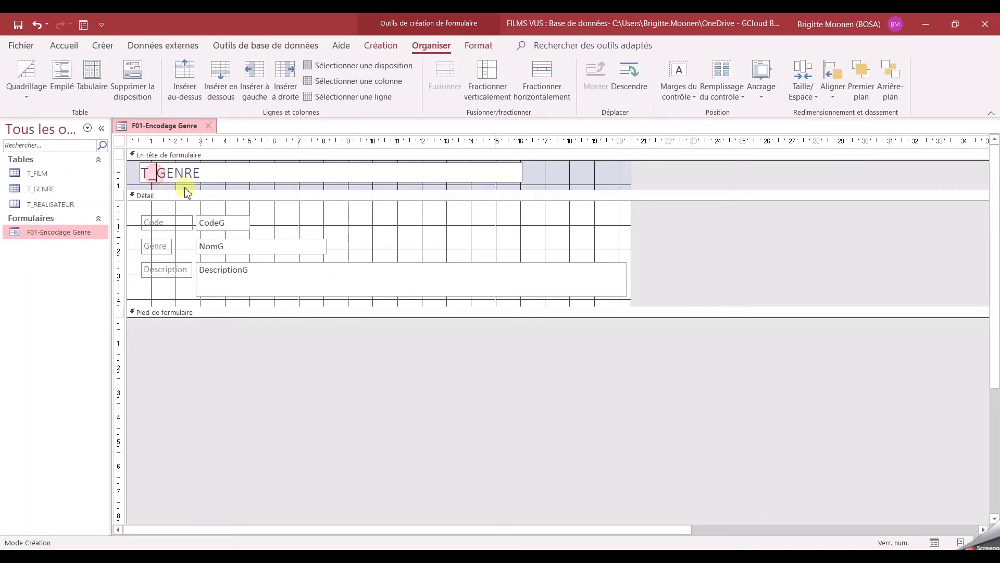
key(BackSpace)
key(BackSpace)
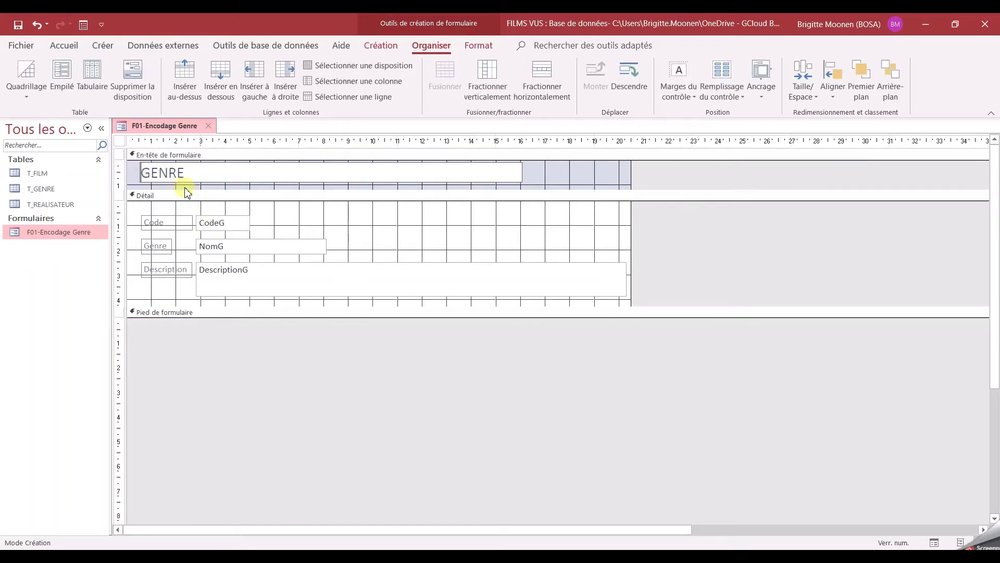
text(Encod)
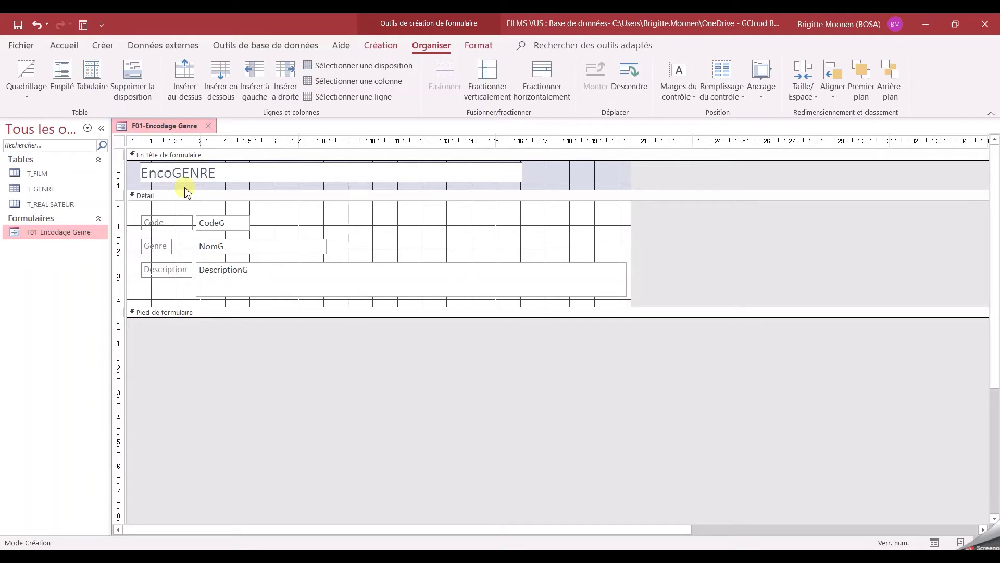
text(age)
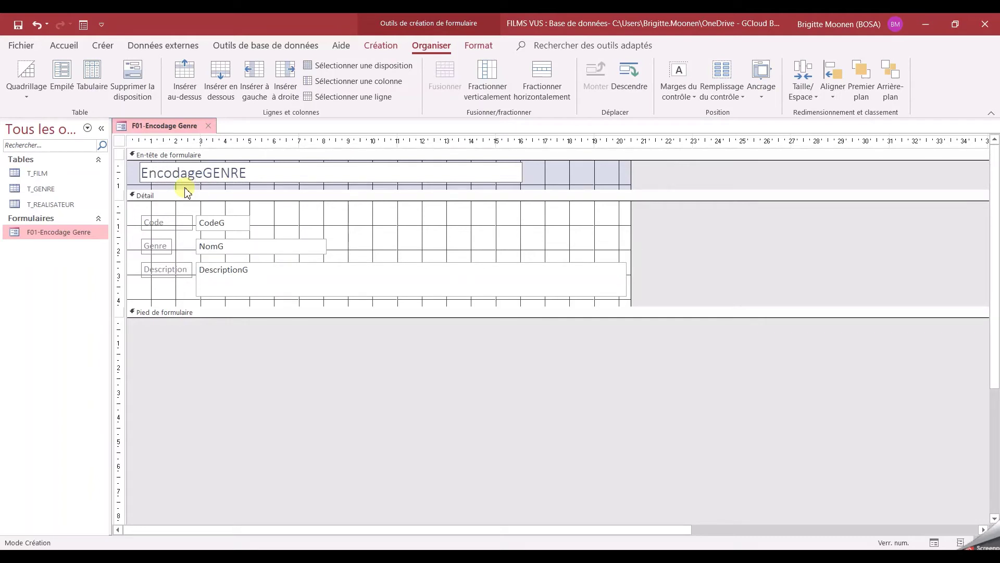
text( du)
key(BackSpace)
key(BackSpace)
key(BackSpace)
text(nre)
click(237, 214)
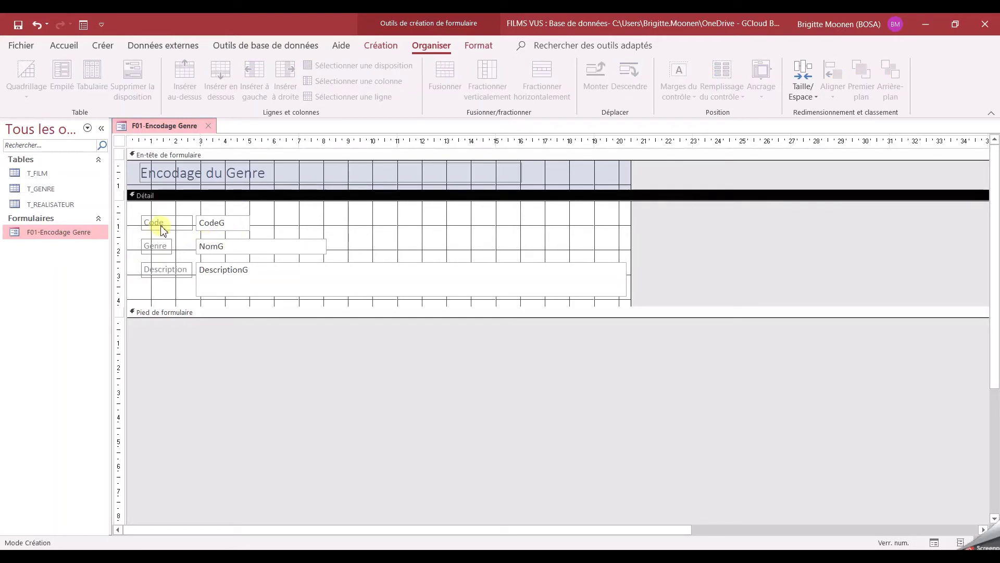
Widen the CodeG text box to about 2.3 cm and move it with its label to the upper-right corner of the detail section
click(216, 231)
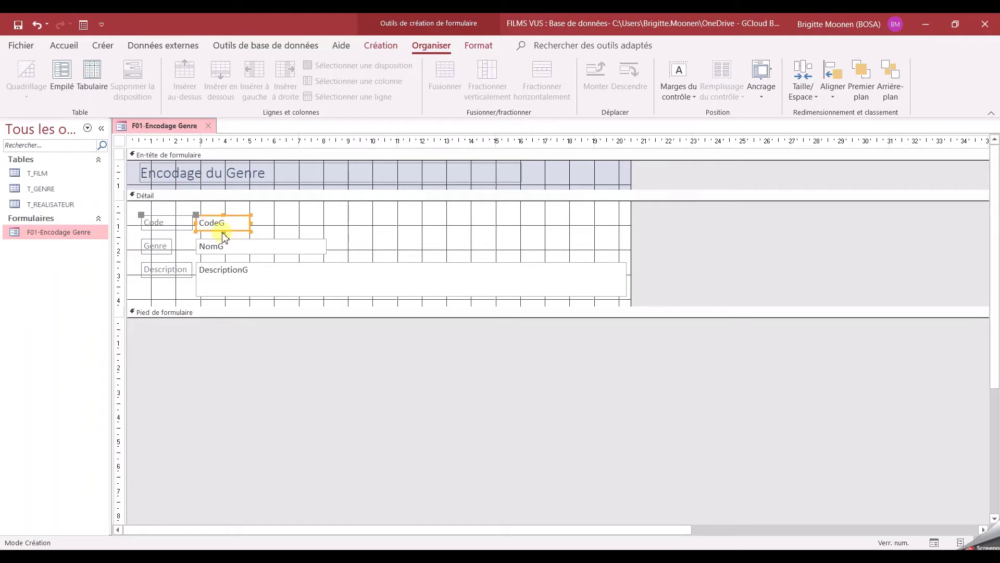
drag(226, 231, 254, 233)
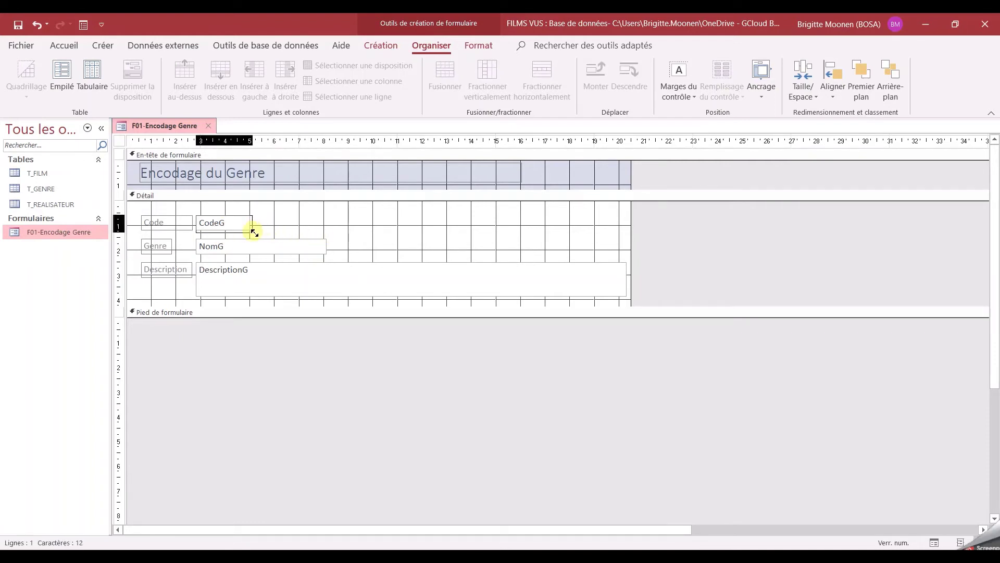
click(253, 231)
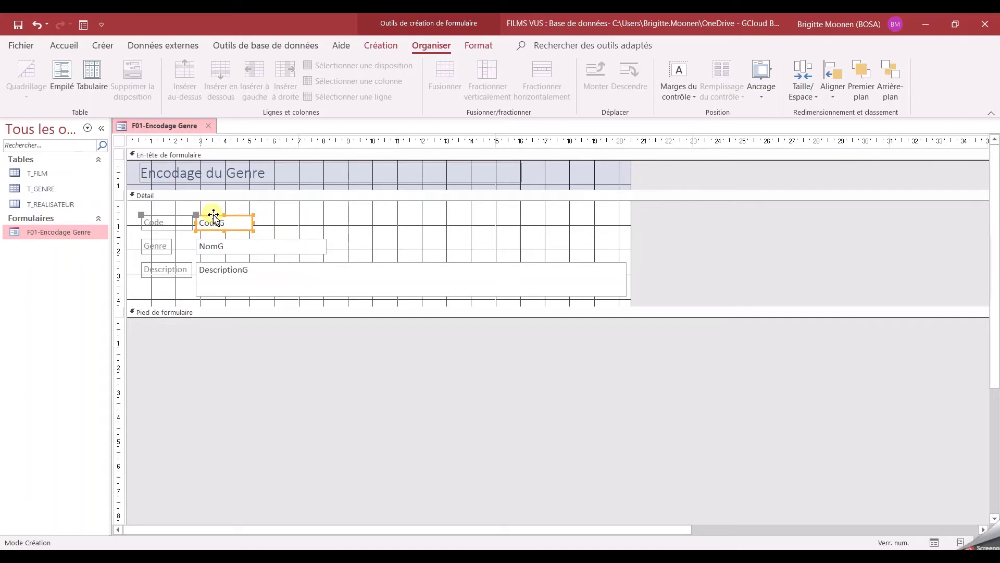
drag(214, 215, 585, 207)
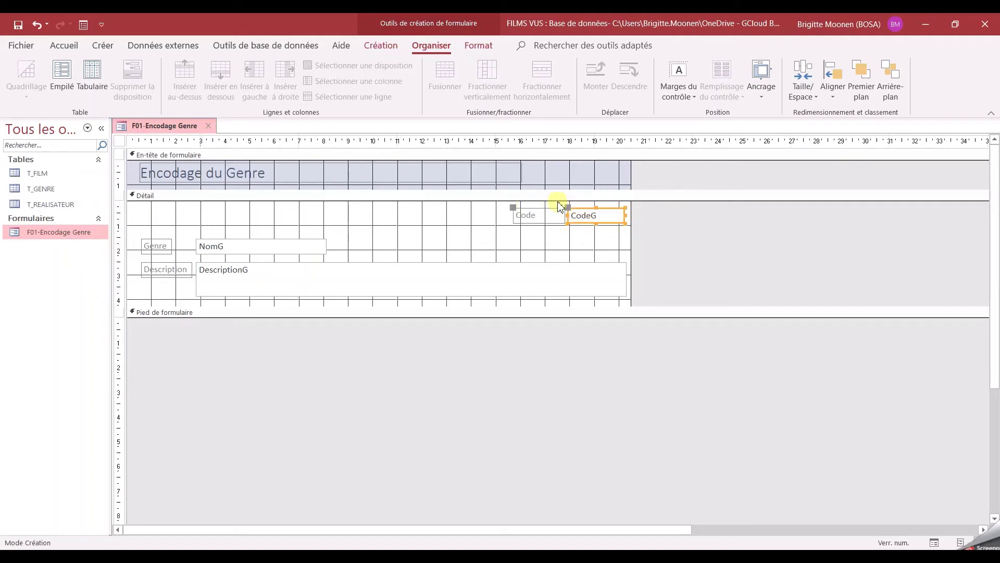
Move the Genre label on its own so it sits directly above the NomG text box
click(150, 246)
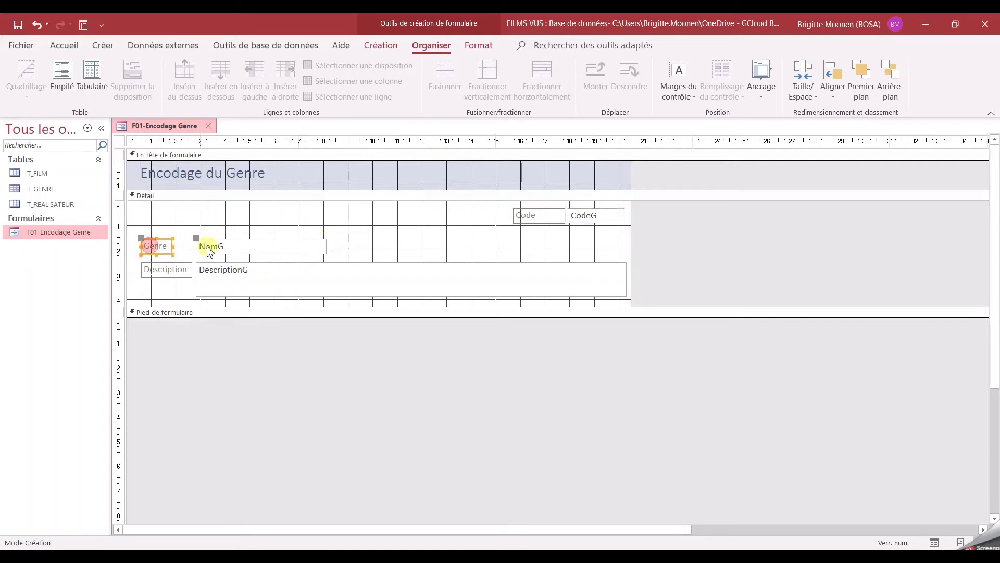
click(142, 241)
drag(142, 240, 198, 223)
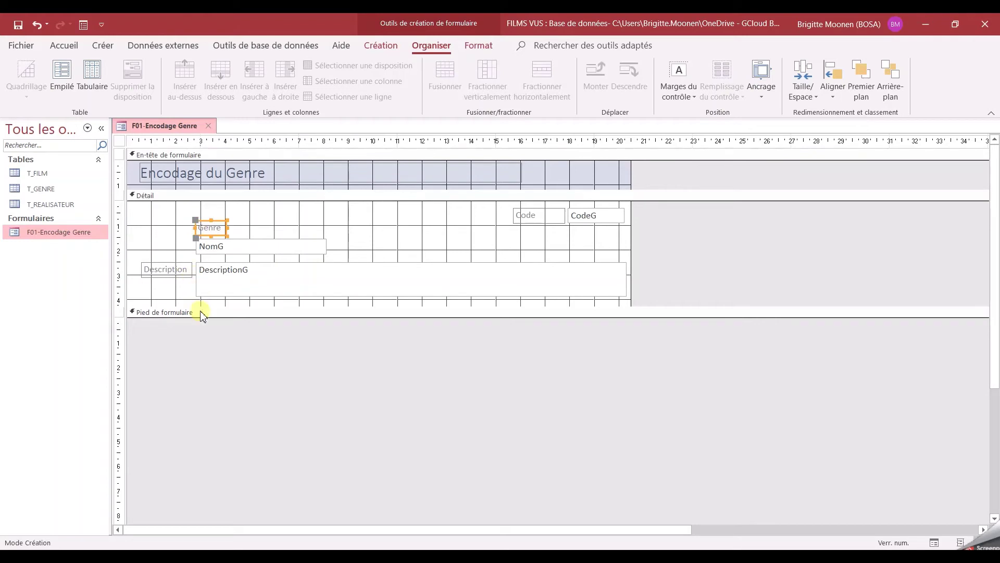
Lower the DescriptionG text box, place its Description label above it, and extend the detail section to about 6 cm high
click(204, 273)
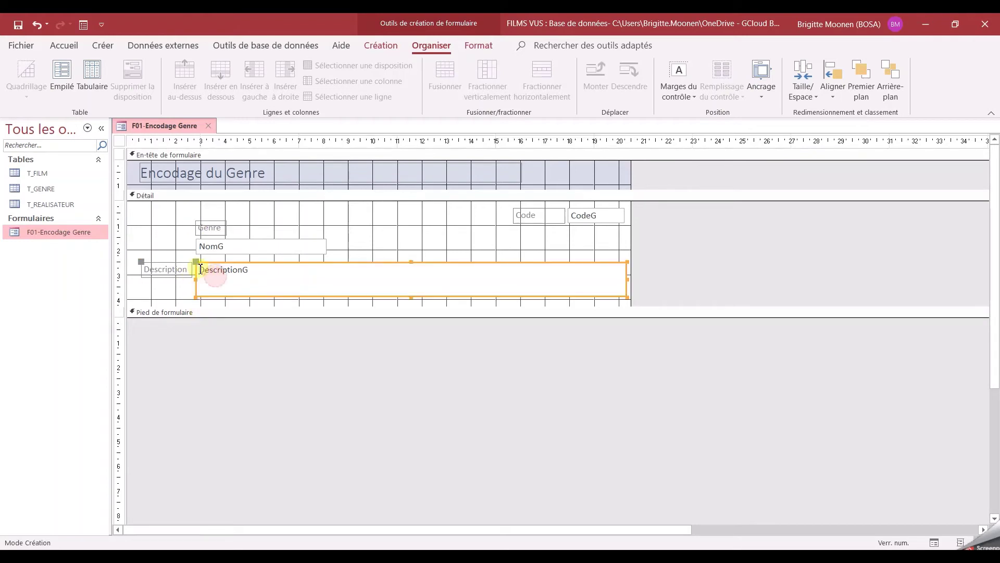
click(201, 267)
drag(202, 268, 194, 301)
drag(140, 261, 189, 261)
scroll(375, 250, down, 1)
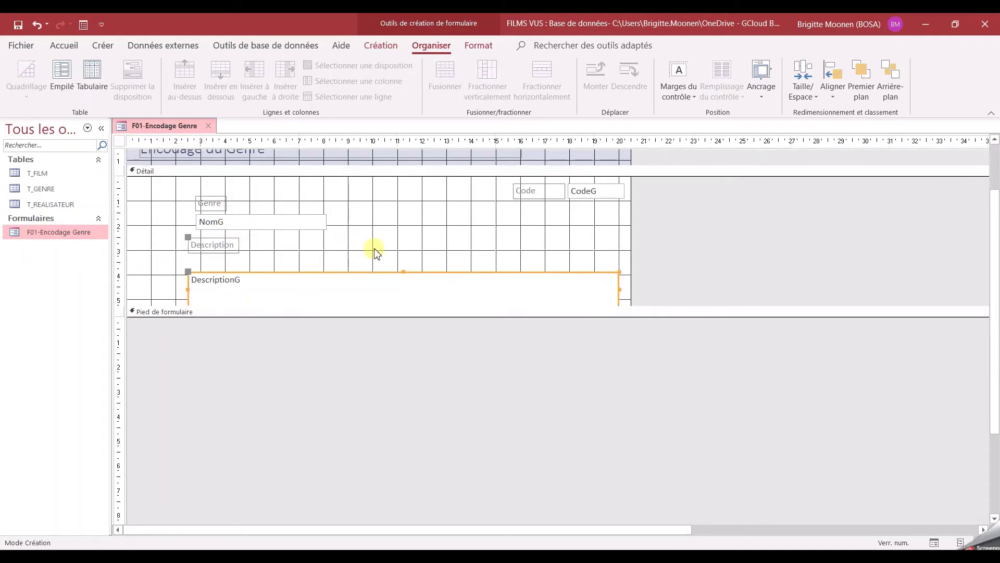
drag(625, 306, 623, 324)
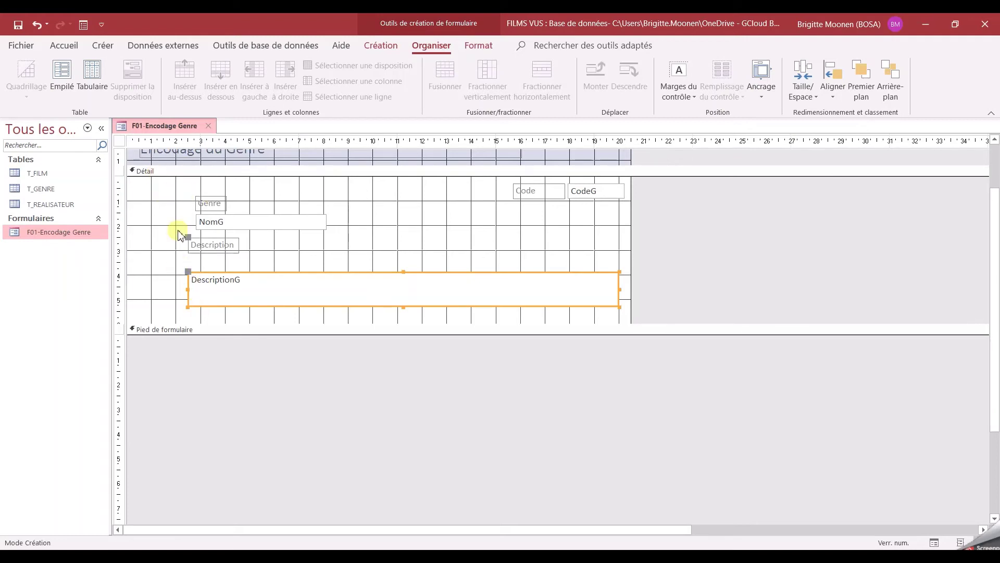
Align the Genre label, NomG text box, Description label and DescriptionG text box along their left edges
drag(154, 183, 278, 312)
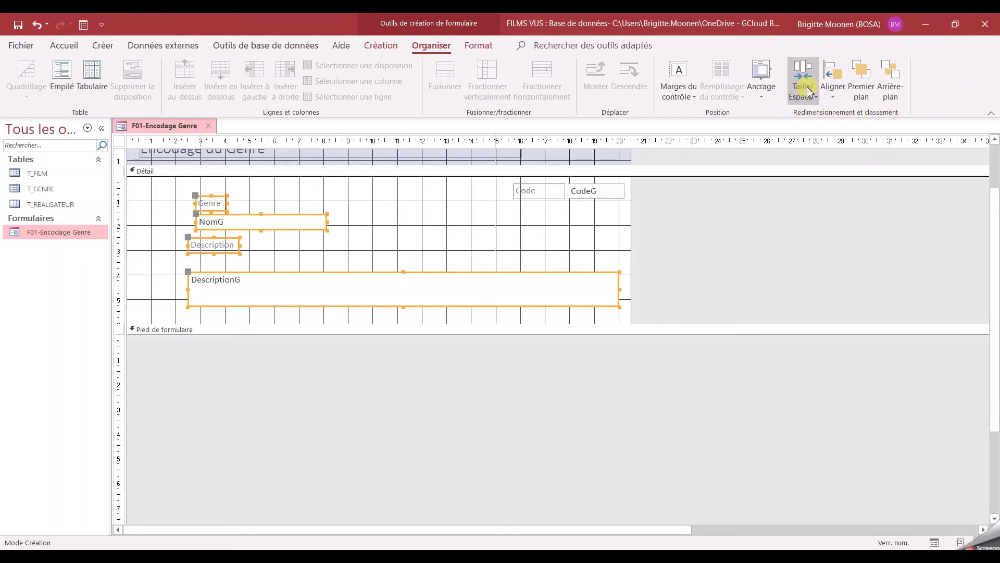
click(833, 92)
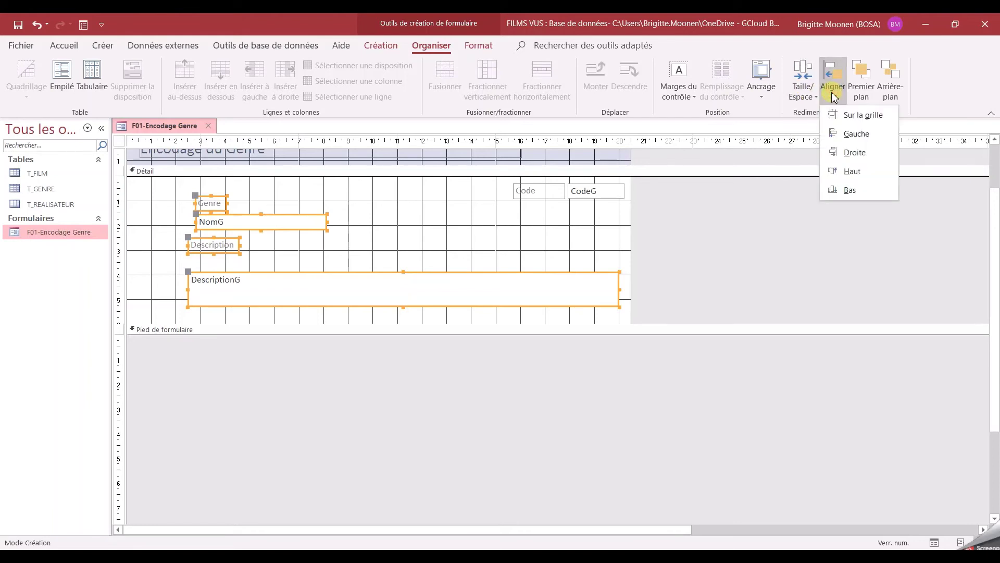
click(848, 137)
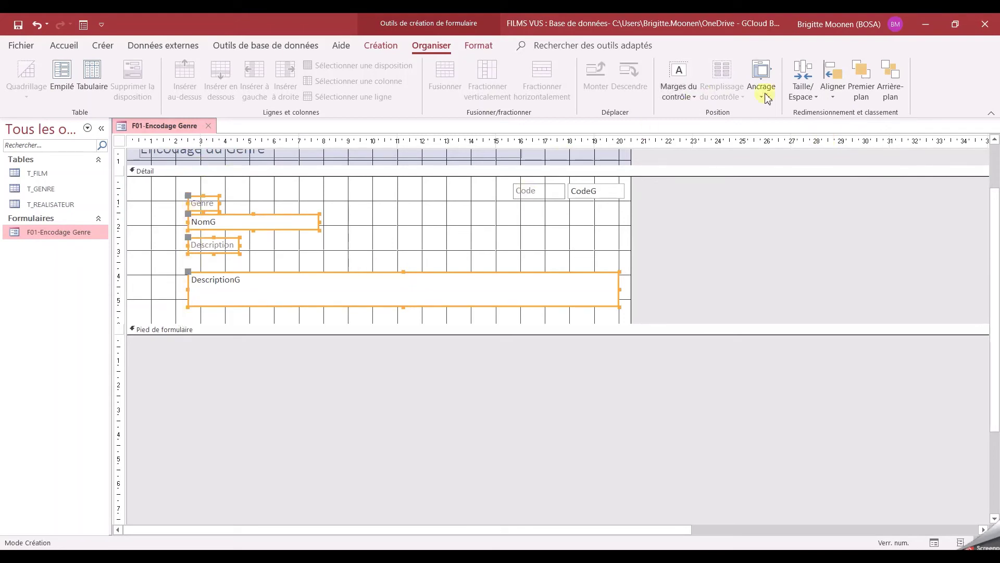
Review the size and spacing options for the aligned controls without applying any, and clear the selection
click(803, 94)
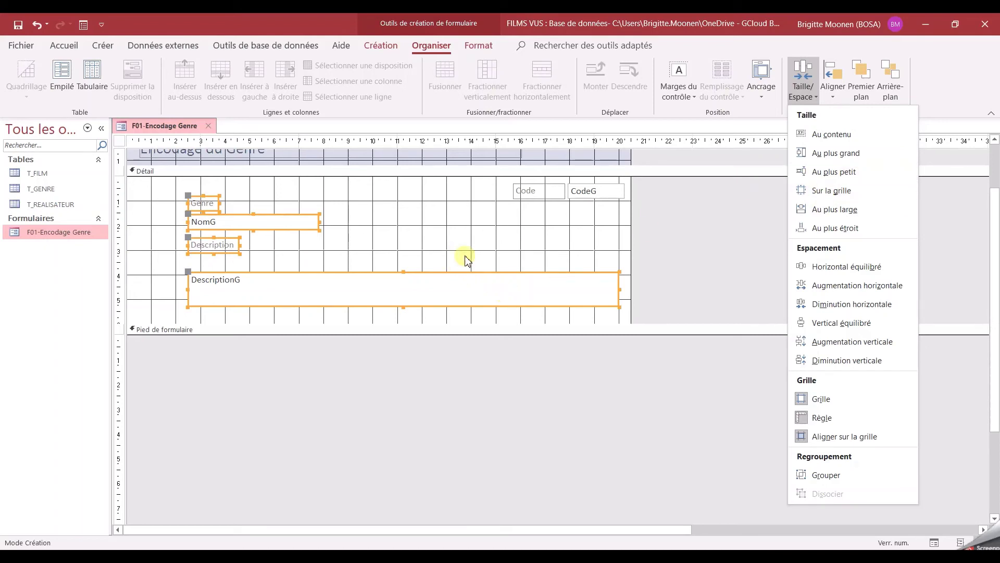
click(438, 241)
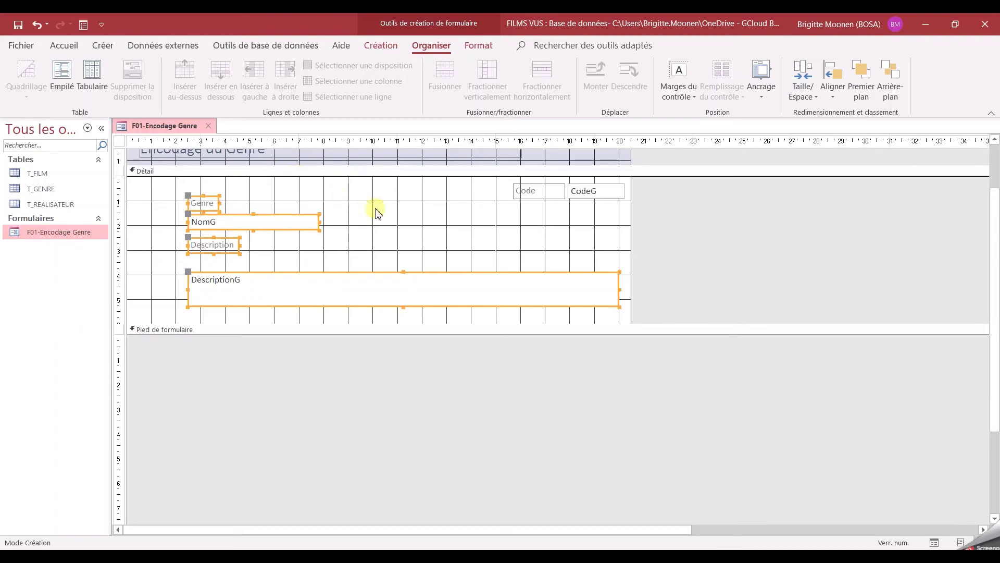
click(401, 219)
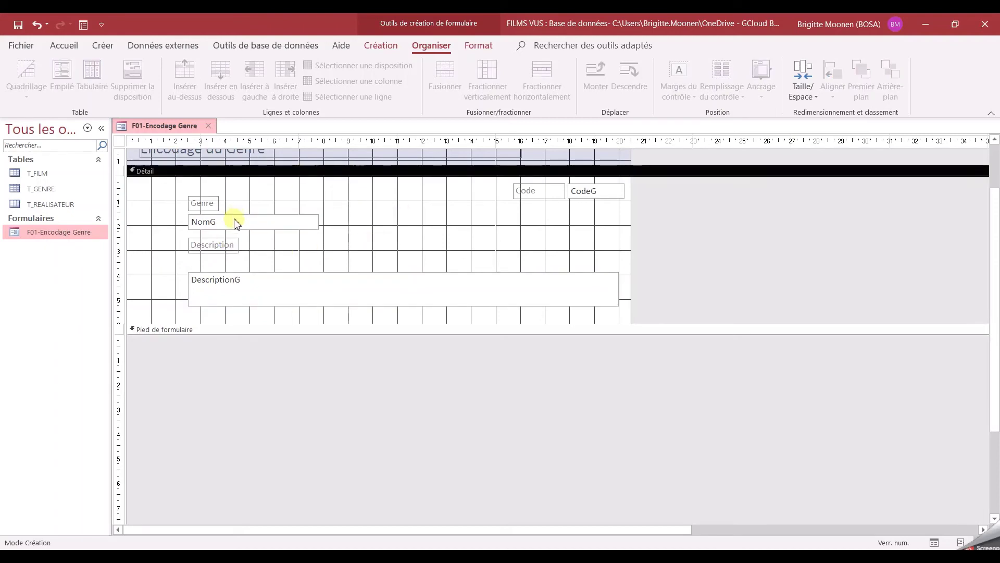
Format the Genre label with bold red text on a gold background
click(478, 47)
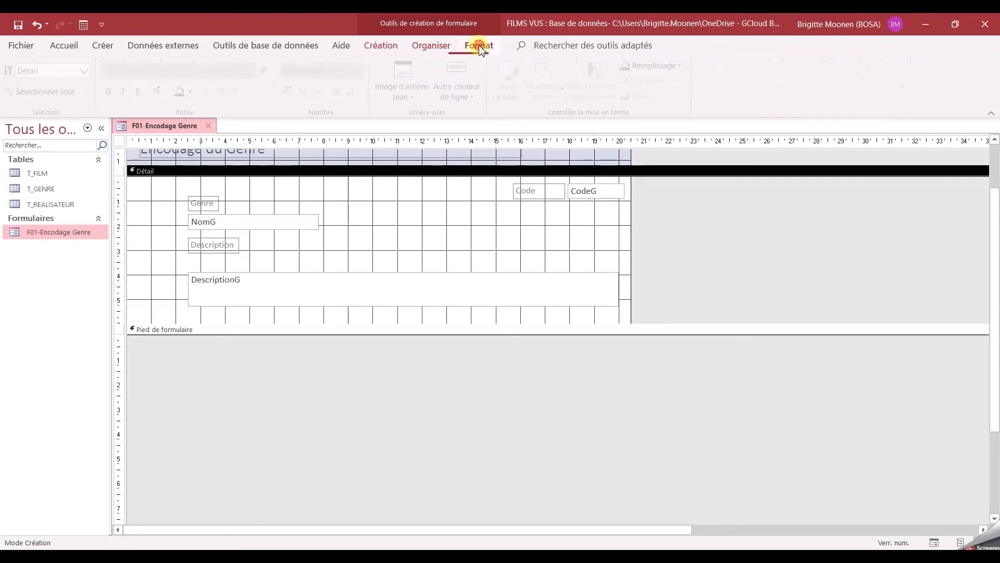
click(216, 206)
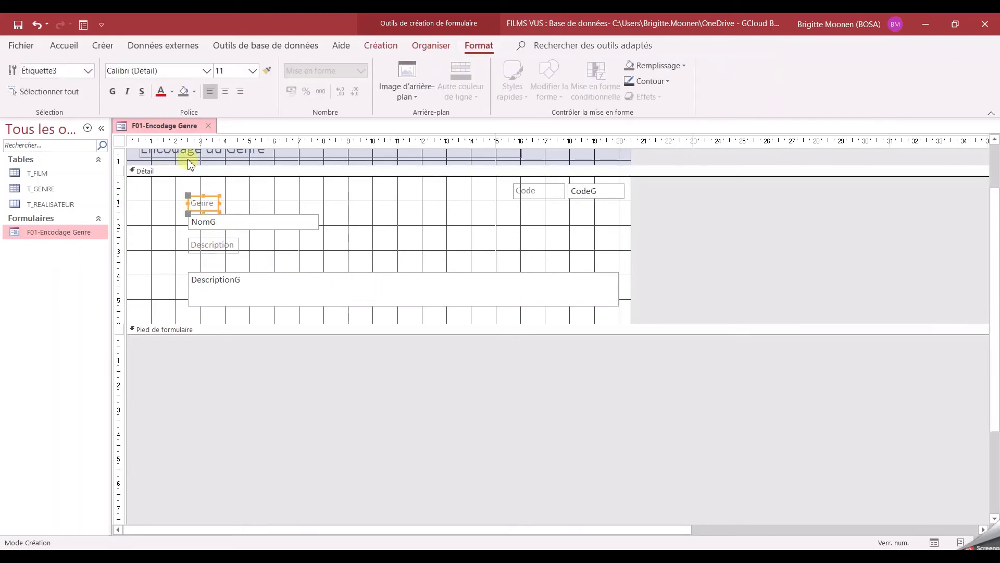
click(160, 92)
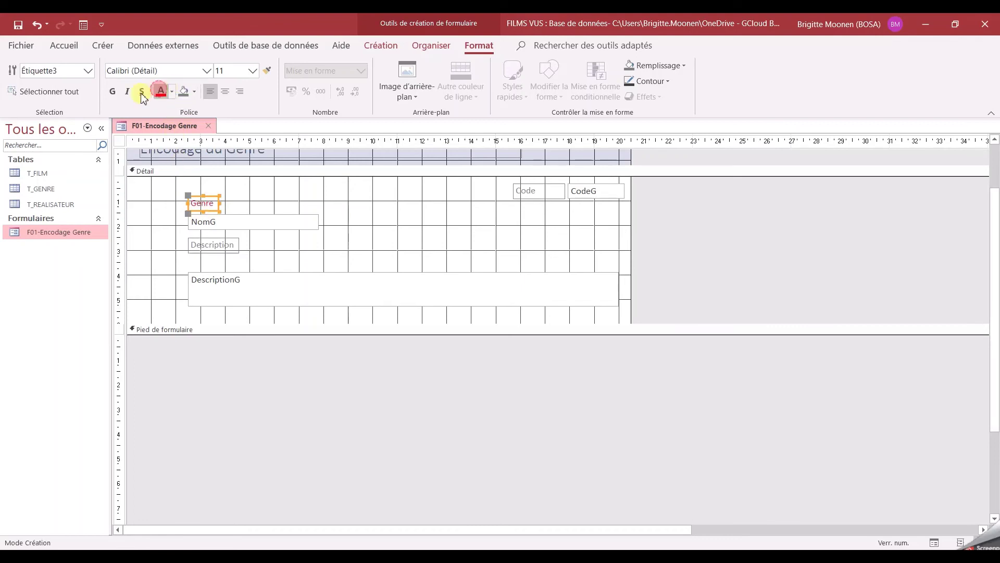
click(112, 92)
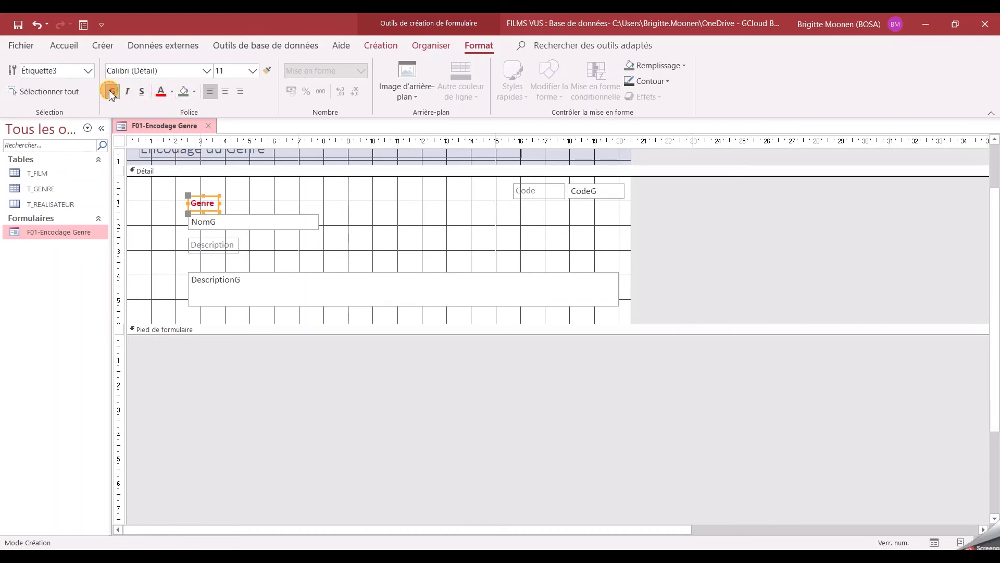
click(195, 93)
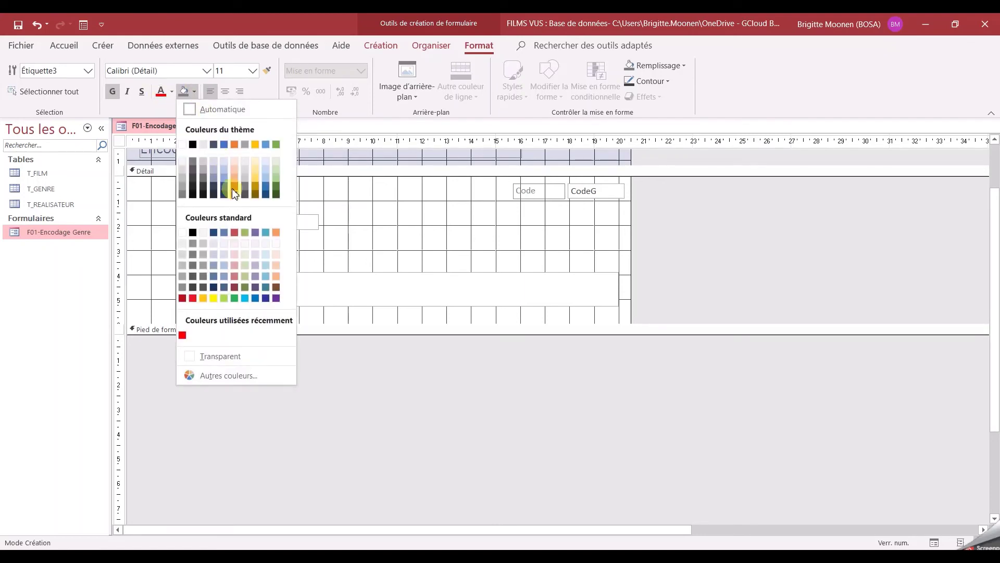
click(255, 144)
click(286, 193)
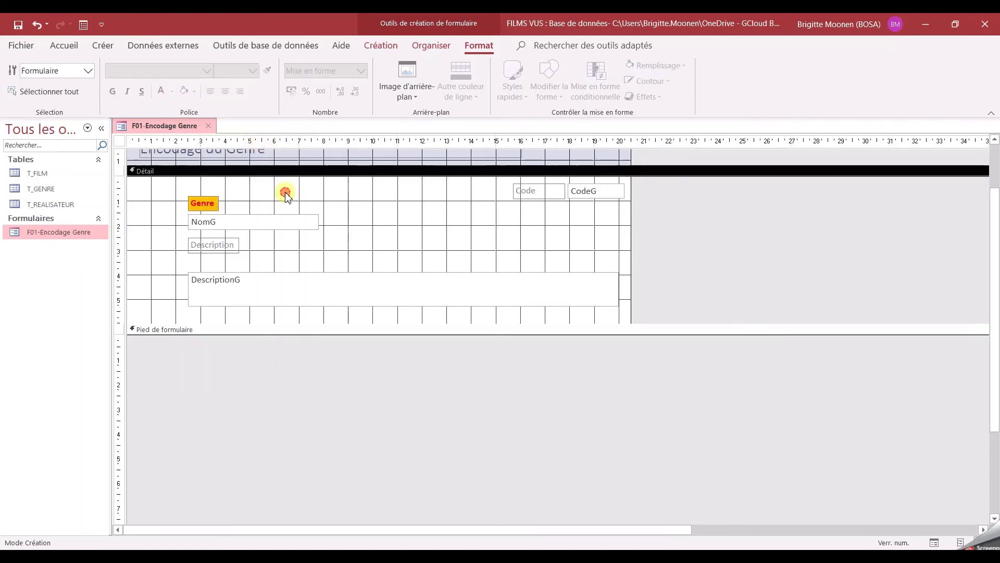